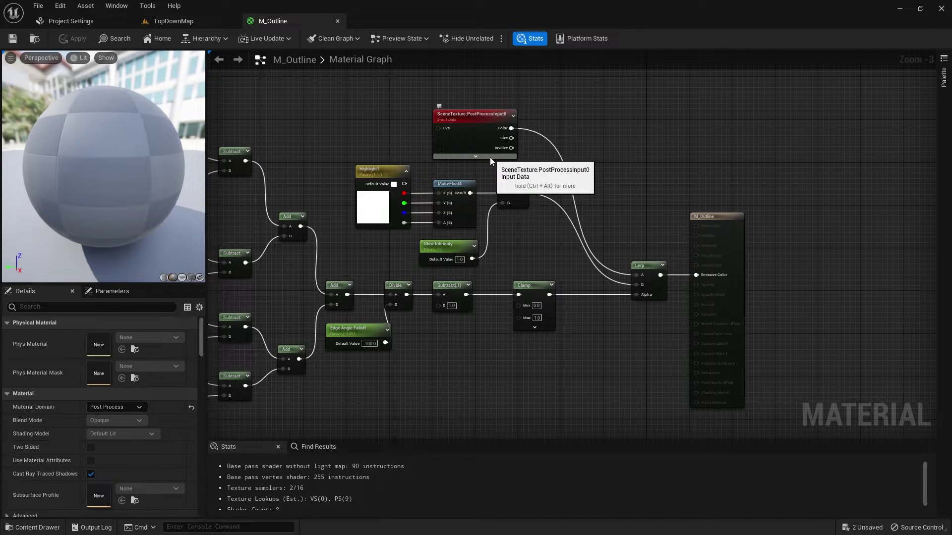
Examine the M_Outline material graph, from the line width and custom depth nodes through to the Lerp and Emissive Color output.
scroll(545, 265, down, 1)
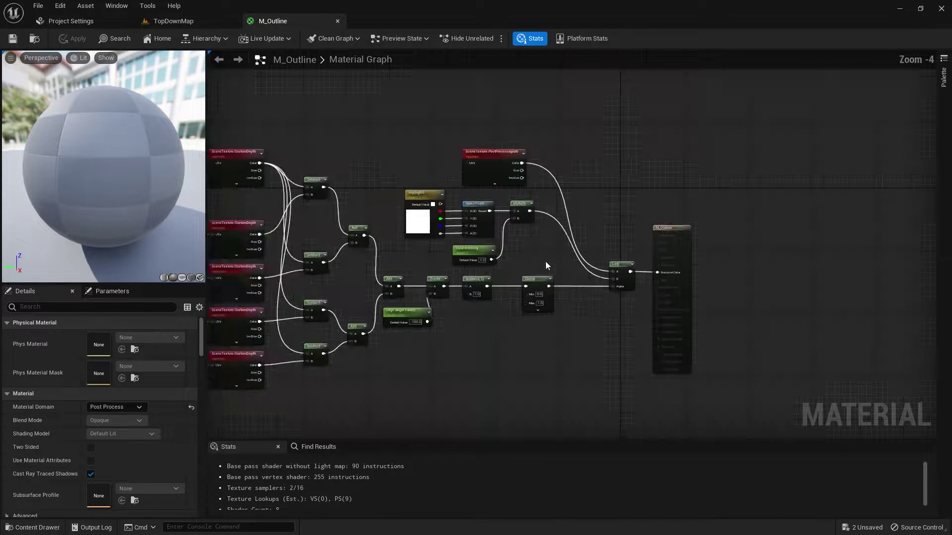
scroll(546, 266, down, 1)
right_drag(398, 167, 647, 144)
scroll(266, 311, up, 3)
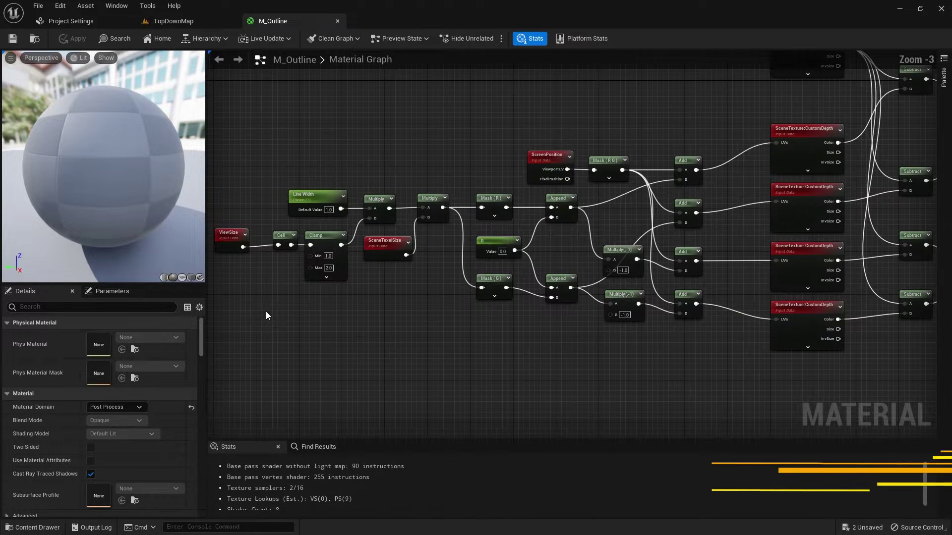
scroll(272, 310, down, 2)
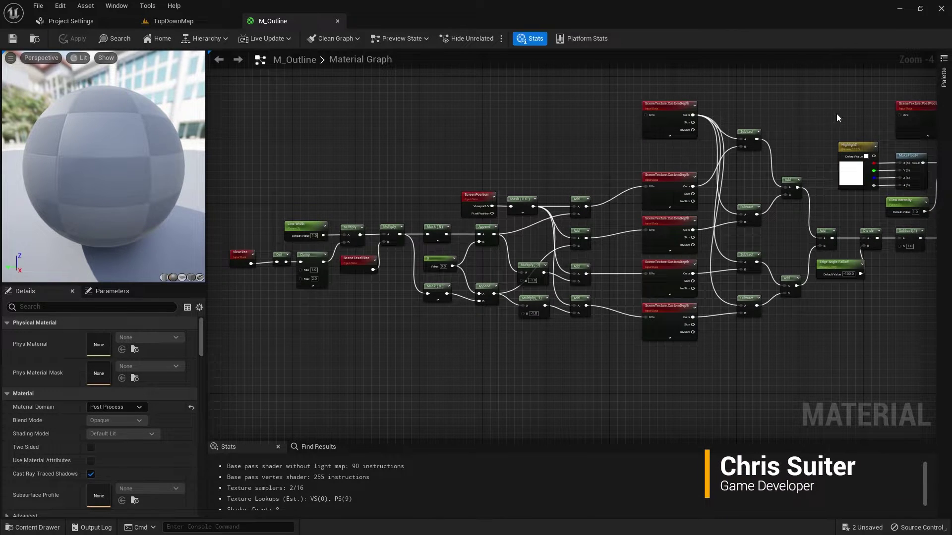
right_drag(836, 114, 489, 146)
scroll(685, 163, up, 2)
right_drag(682, 189, 581, 220)
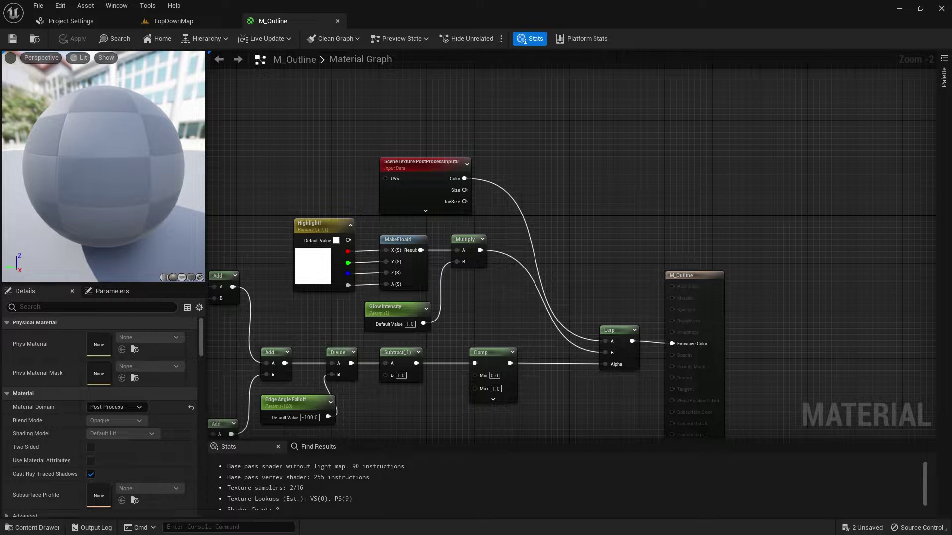
Paste the copied Highlight1, Highlight0 and Highlight2 parameters with their MakeFloat3 and Color0–Color2 named reroutes above the PostProcessInput0 node.
right_drag(558, 173, 673, 327)
right_drag(494, 215, 507, 224)
key(ctrl+v)
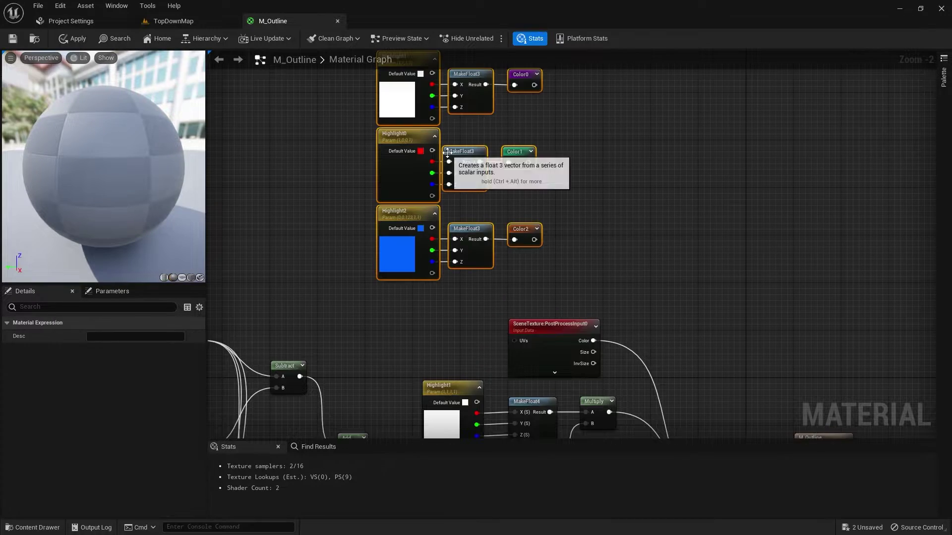
right_drag(536, 138, 548, 195)
drag(483, 139, 513, 175)
Move Color0 up and add a second named reroute declaration, Name, from the Highlight1 MakeFloat3 result.
click(563, 168)
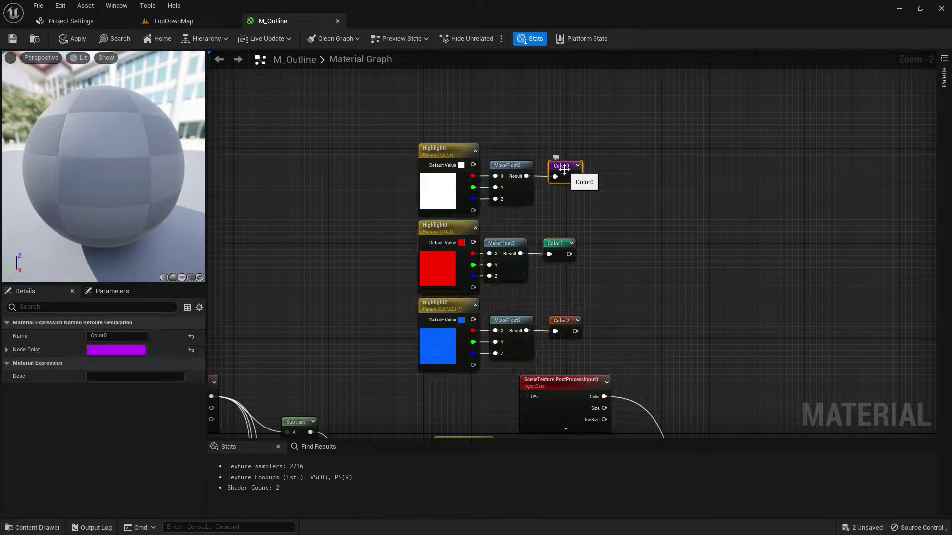
drag(570, 173, 594, 149)
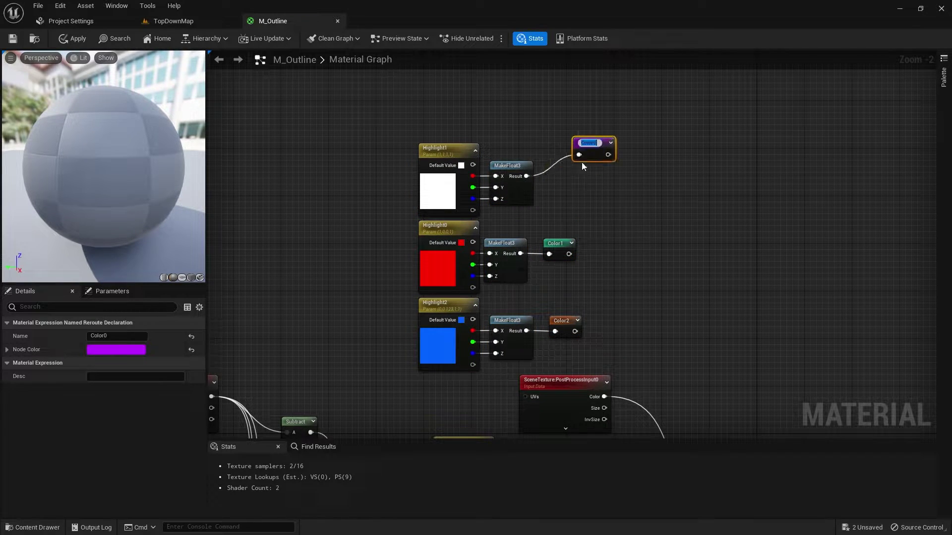
drag(526, 176, 572, 190)
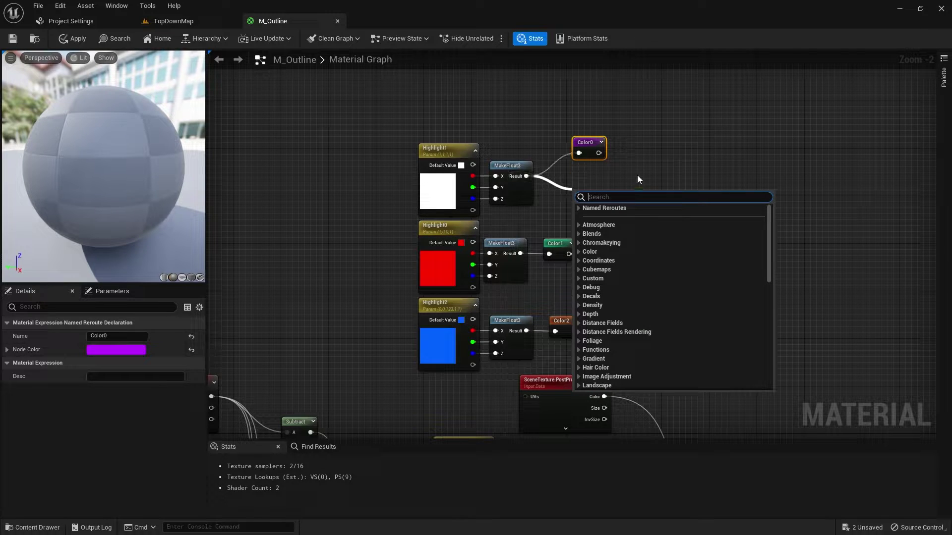
text(name)
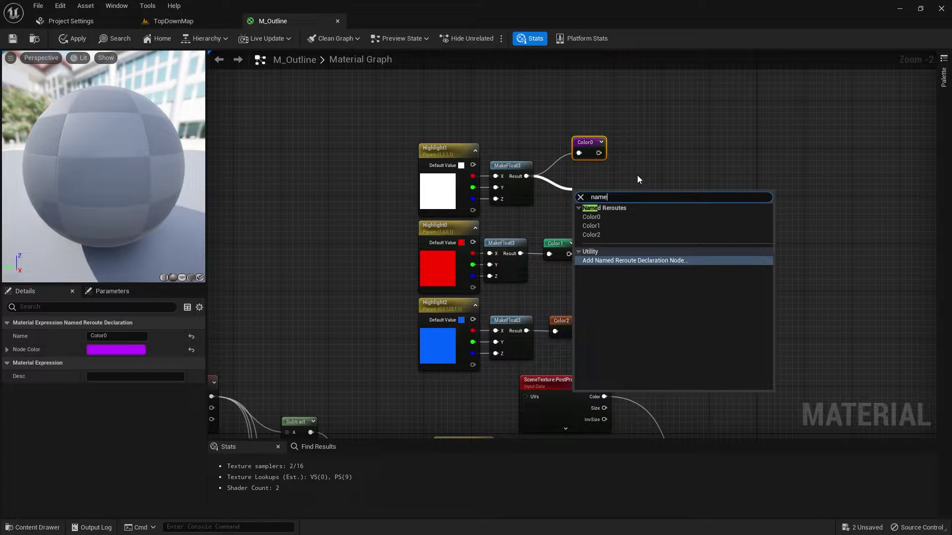
click(664, 267)
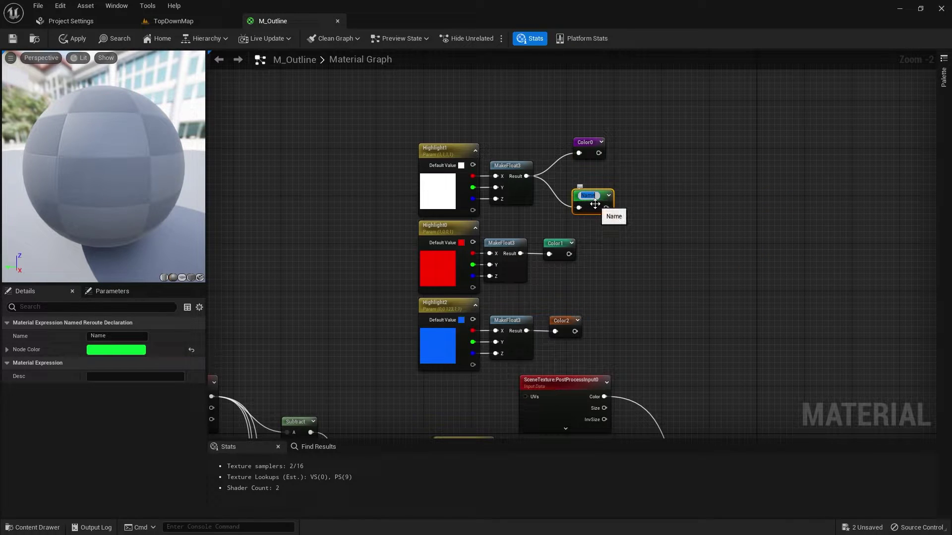
click(594, 204)
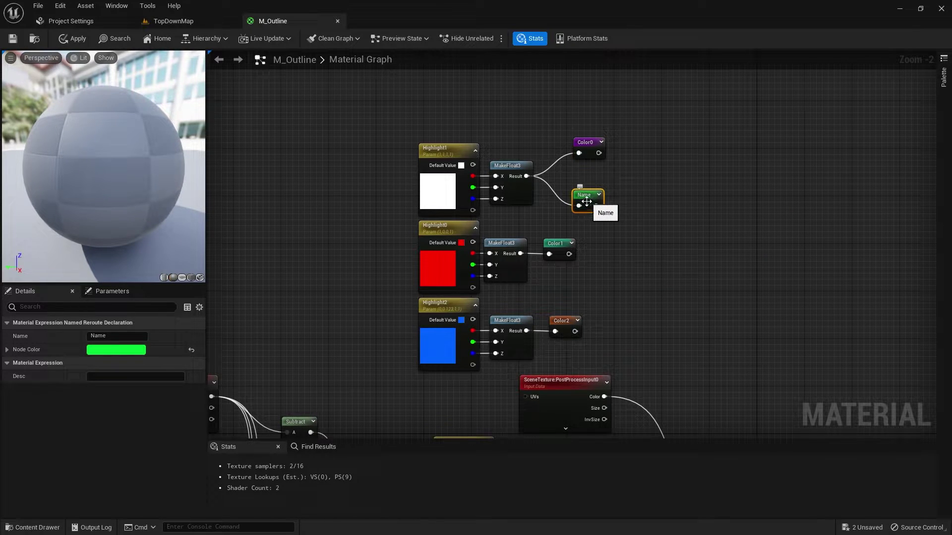
Place a usage node of the Name reroute in the empty area above the Lerp node.
right_drag(652, 289, 588, 221)
right_click(626, 270)
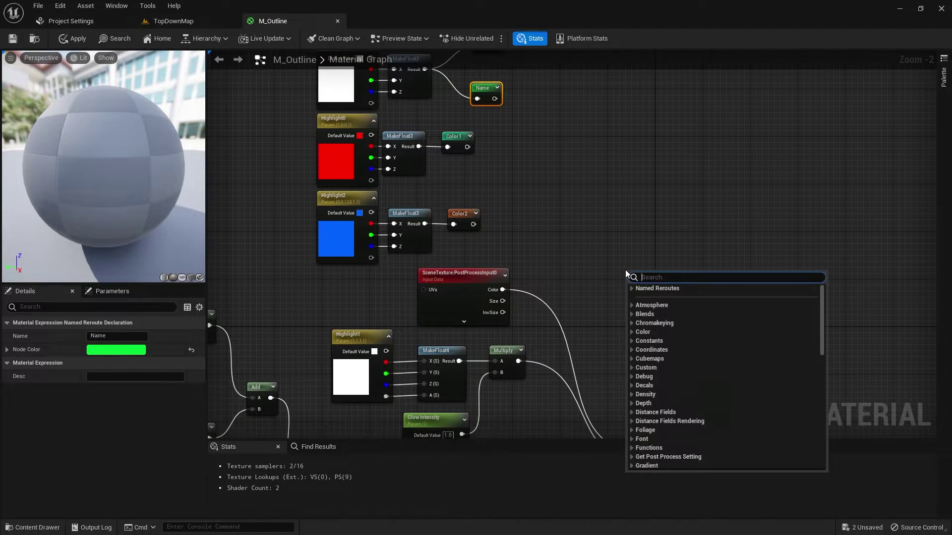
text(name)
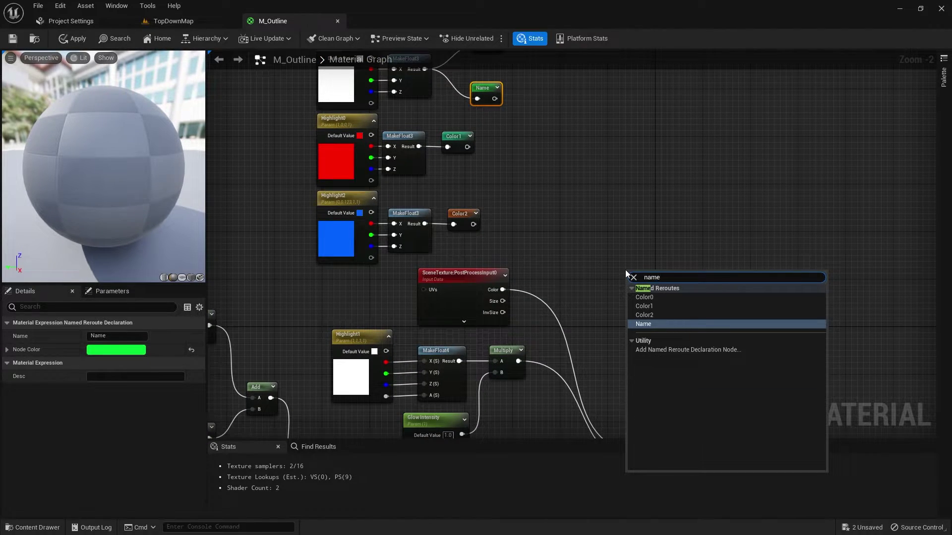
click(643, 326)
right_drag(622, 299, 612, 197)
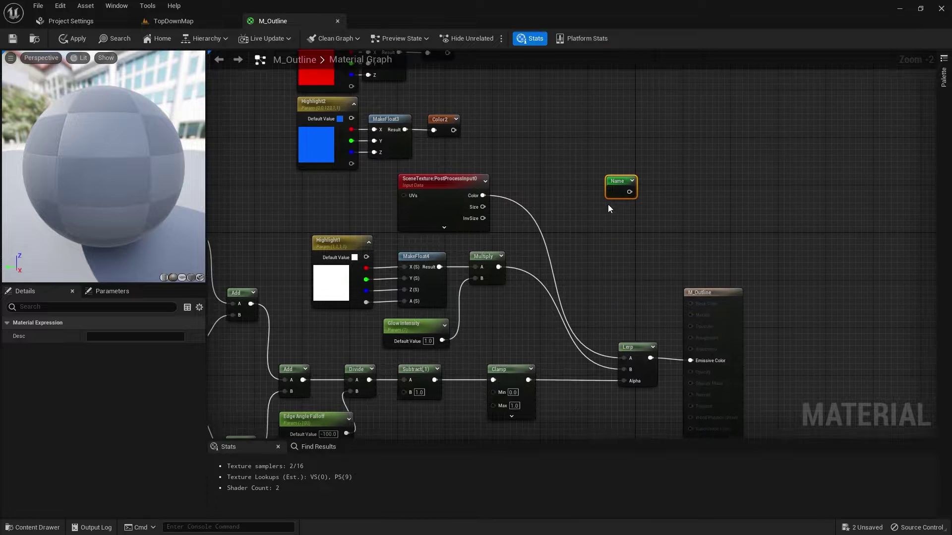
drag(613, 183, 613, 212)
Delete the Name reroute's usage and declaration nodes, and move Color0 back beside its MakeFloat3 node.
right_drag(572, 127, 626, 356)
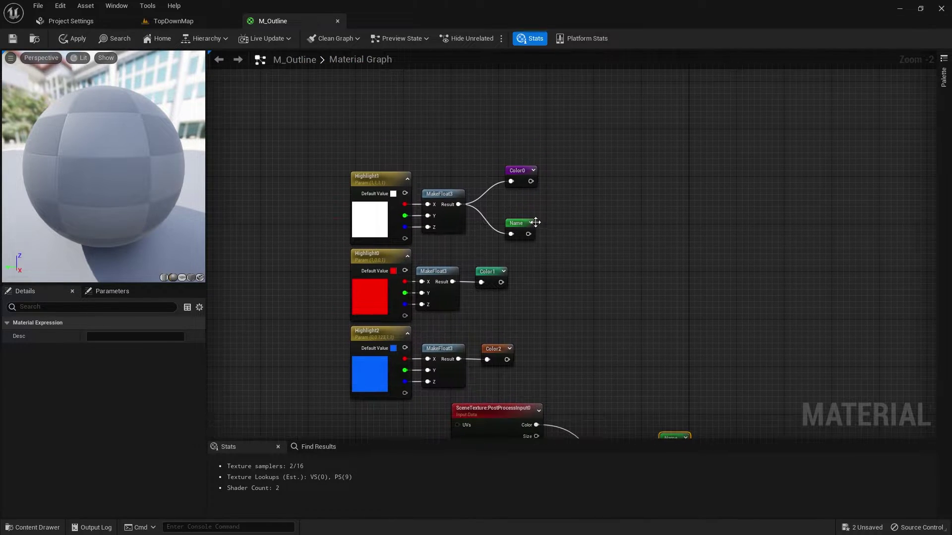
mouse_move(587, 311)
right_down()
mouse_move(569, 188)
mouse_move(603, 317)
right_up()
key(Delete)
click(551, 230)
key(Delete)
drag(555, 174, 531, 198)
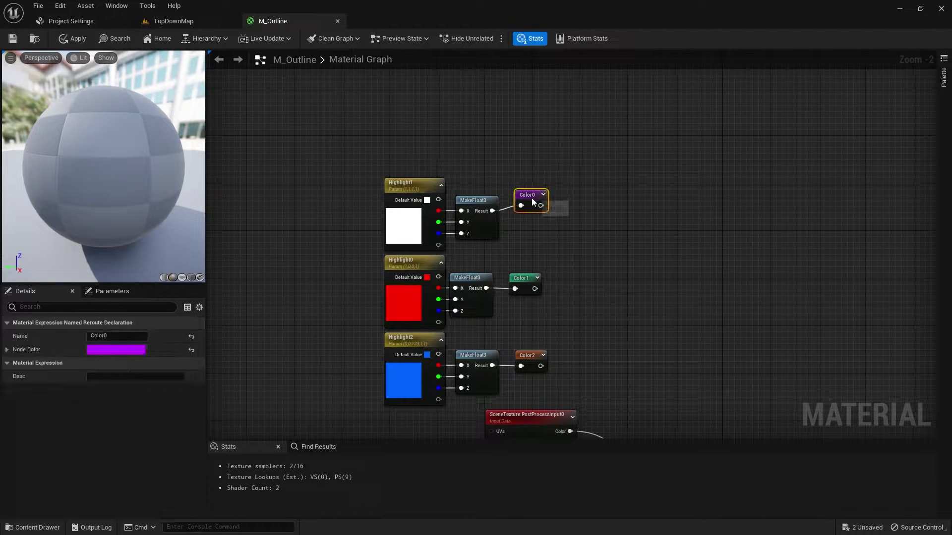
Add a Component Mask from PostProcessInput0's Color output, align it with the node, and enable its B channel alongside R and G.
click(478, 182)
drag(372, 170, 539, 219)
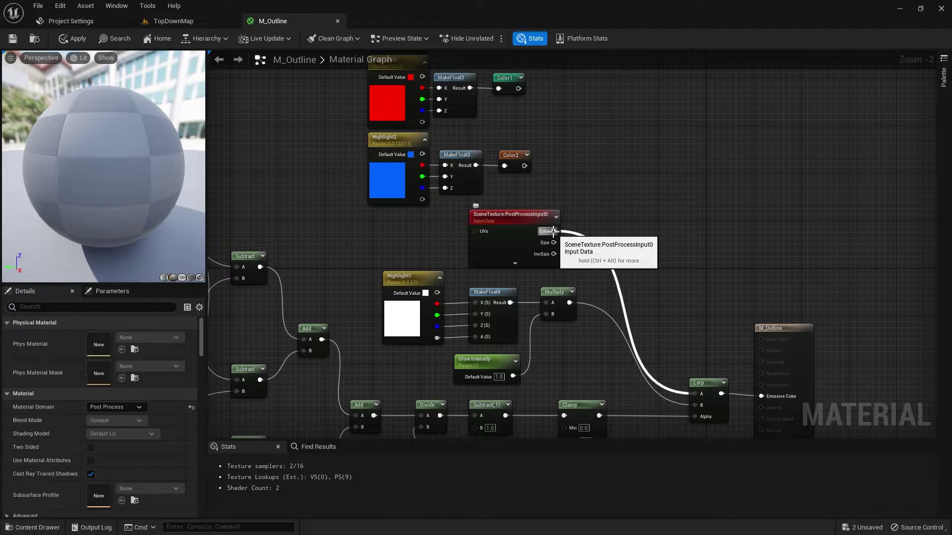
drag(553, 231, 605, 230)
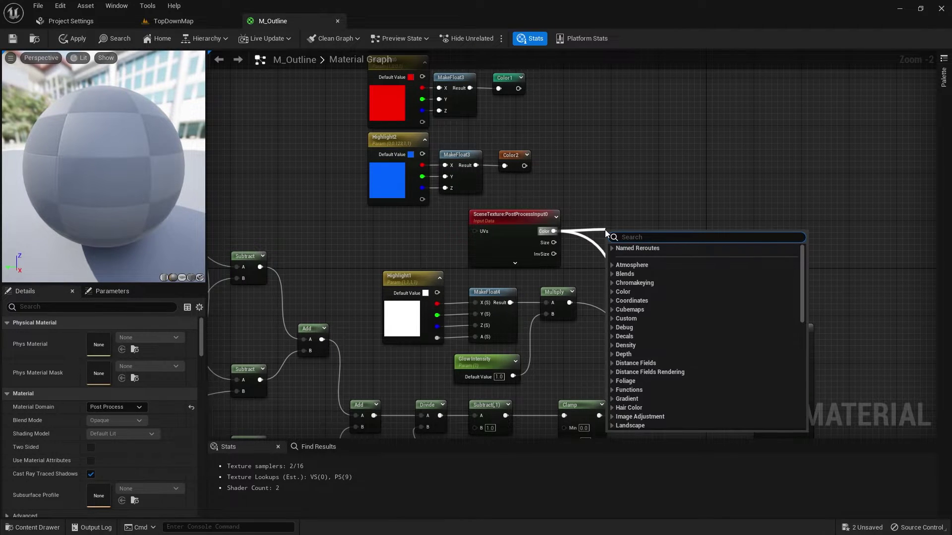
text(mask)
key(Return)
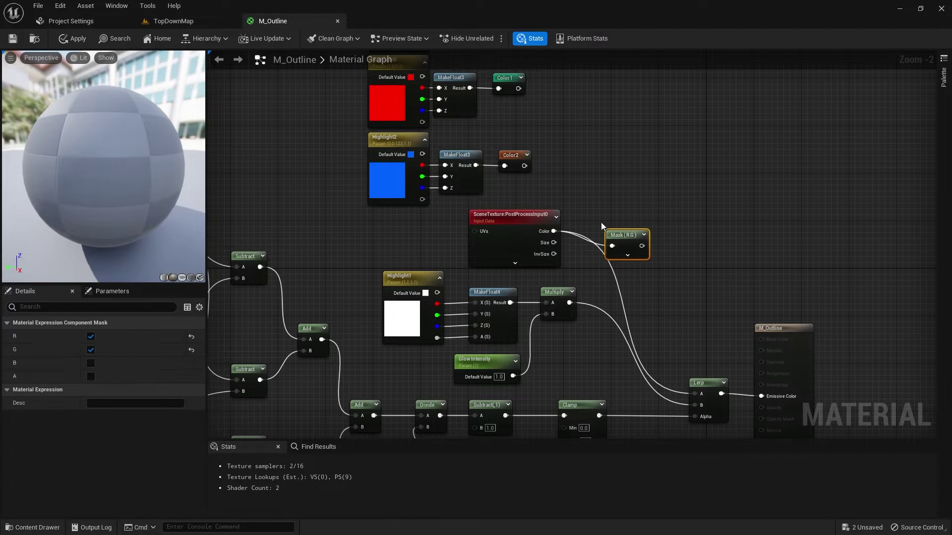
drag(635, 241, 623, 227)
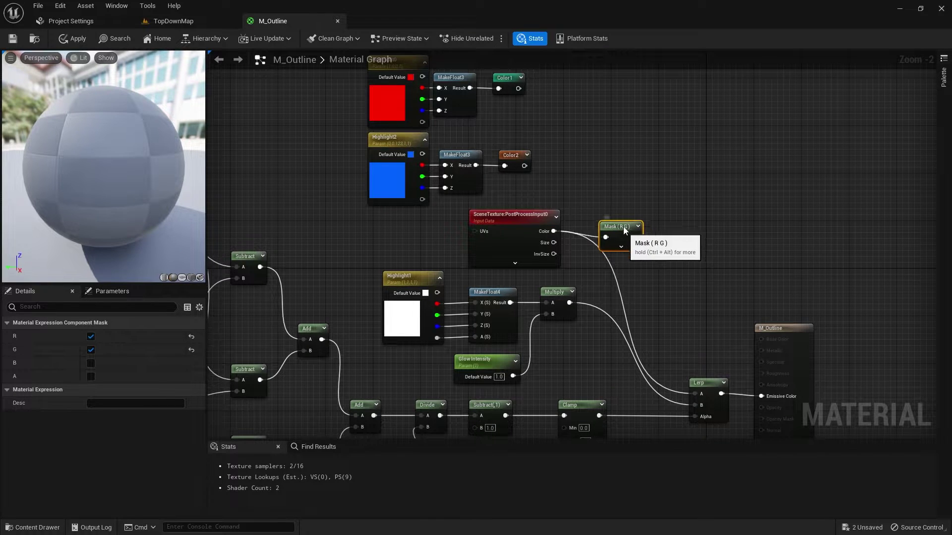
click(91, 364)
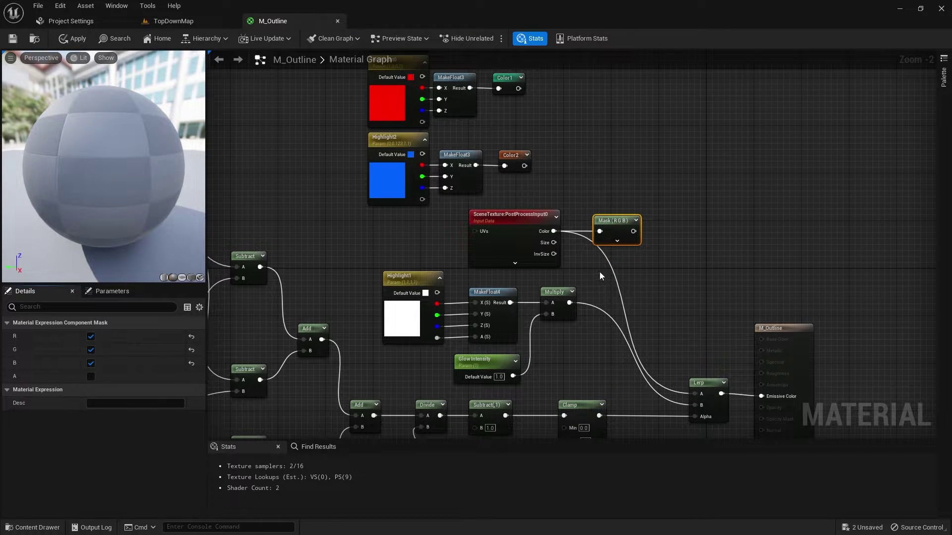
Select the three highlight colour node groups and move them up to make room above PostProcessInput0.
right_drag(563, 199, 556, 320)
drag(318, 103, 521, 298)
right_drag(521, 298, 509, 365)
drag(376, 167, 338, 78)
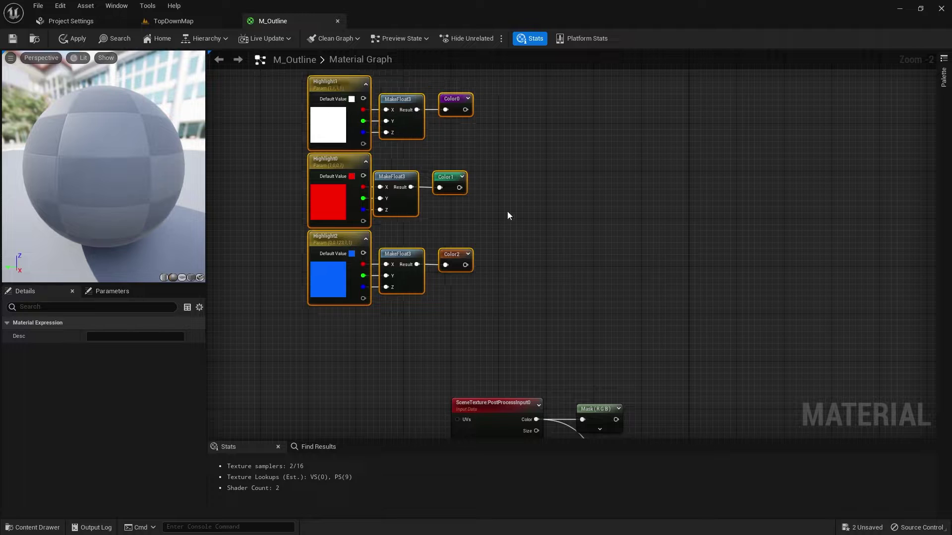
Move PostProcessInput0 and its RGB mask beneath the highlight colour groups, and connect the mask output to the Lerp's A input.
right_drag(507, 217, 543, 164)
drag(498, 212, 674, 321)
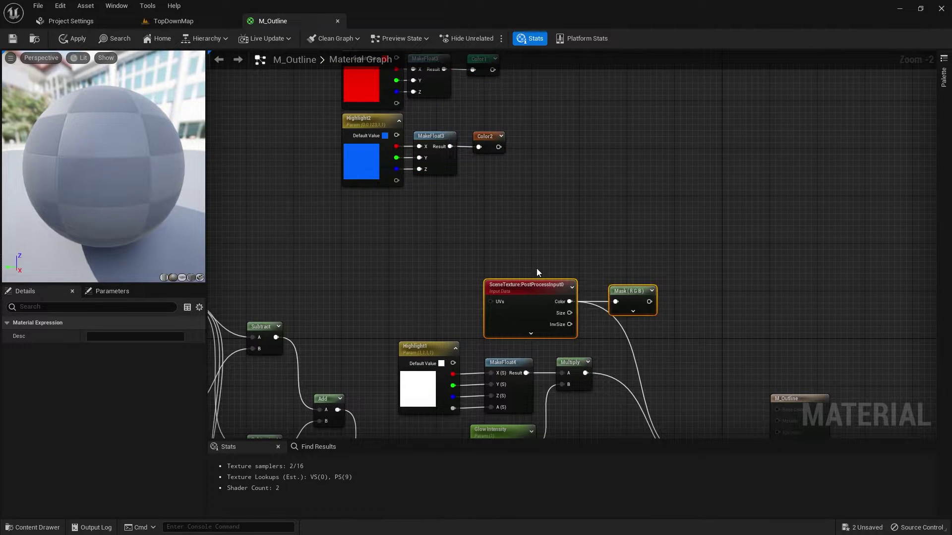
drag(547, 287, 409, 206)
right_drag(651, 265, 626, 144)
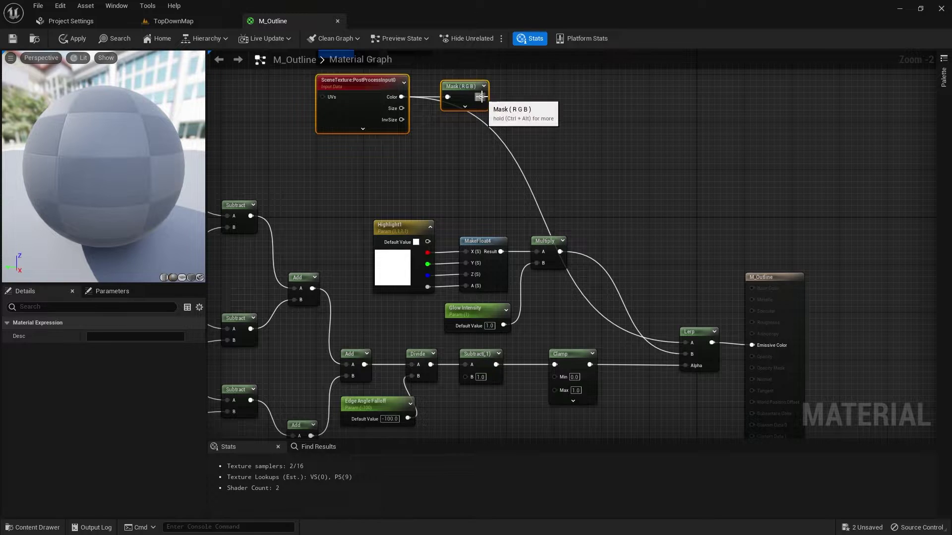
drag(481, 97, 686, 346)
Delete the old Highlight1, MakeFloat4, Glow Intensity and Multiply nodes that feed the Lerp's B input.
right_drag(448, 206, 466, 166)
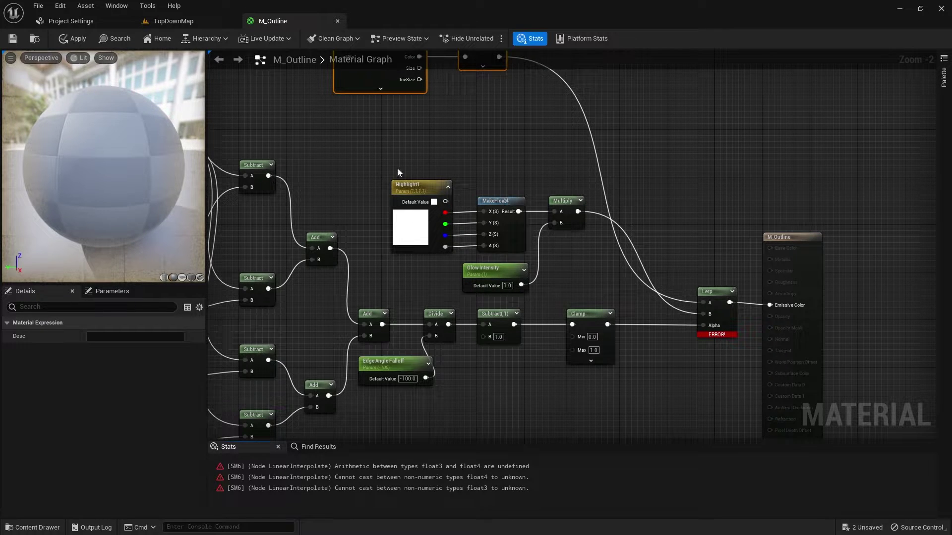
drag(403, 169, 575, 280)
key(Delete)
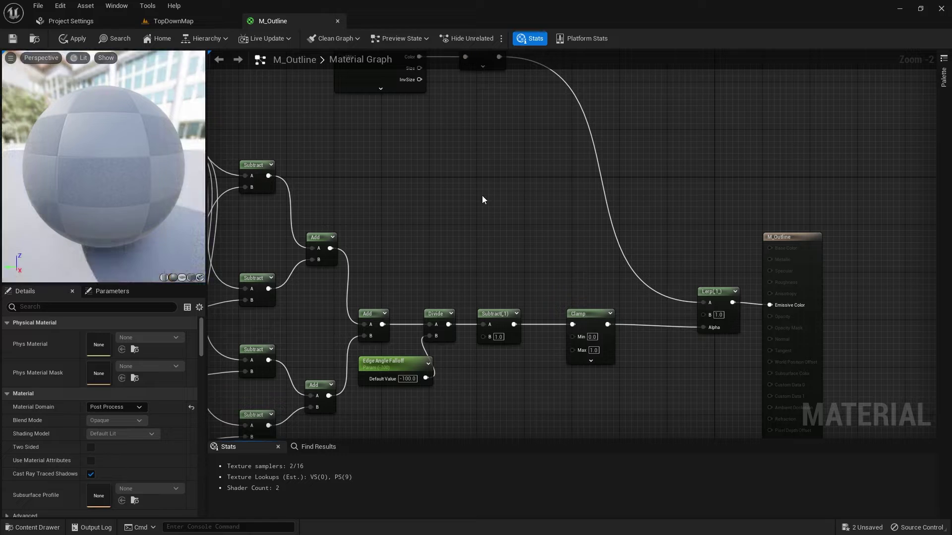
Add a SceneTexture node beneath PostProcessInput0 and set its Scene Texture Id to CustomStencil.
right_drag(482, 200, 633, 285)
right_drag(563, 257, 593, 279)
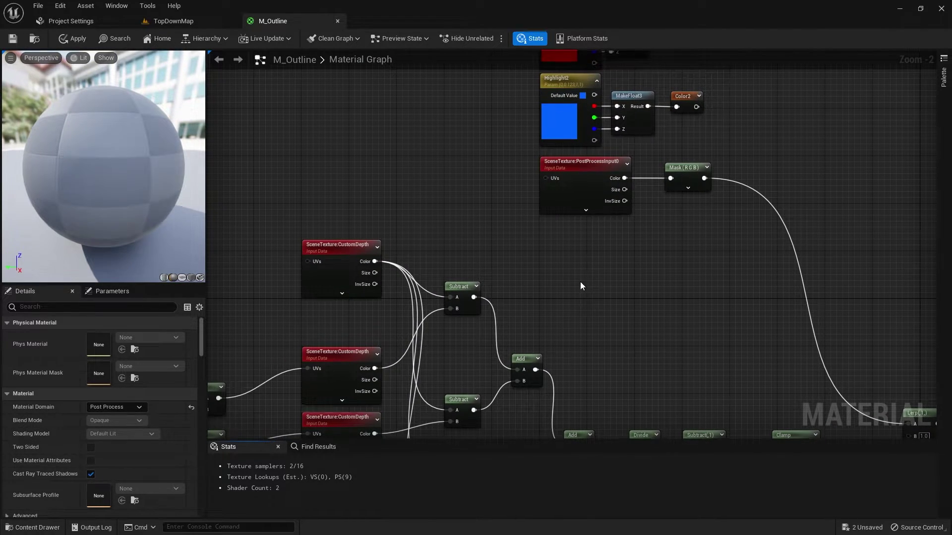
right_click(569, 272)
text(scen)
click(601, 405)
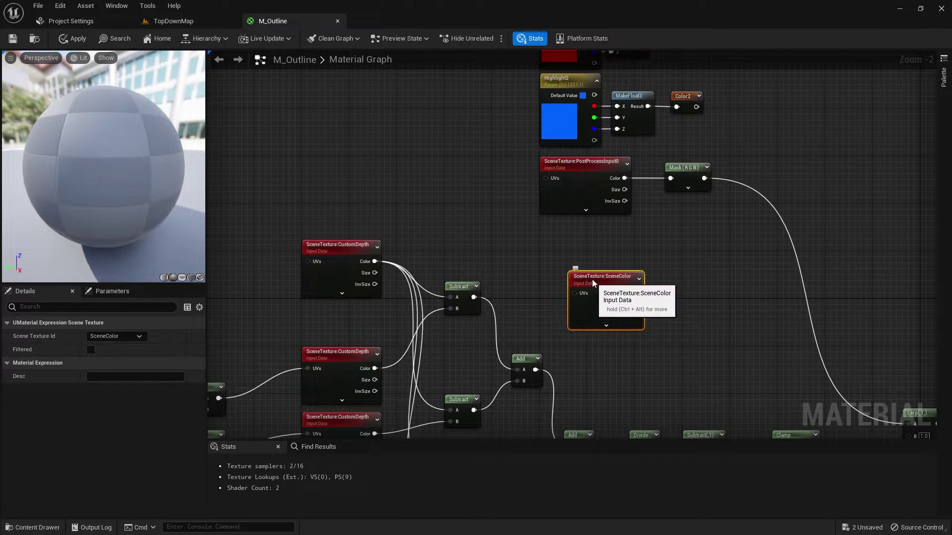
drag(613, 291, 584, 266)
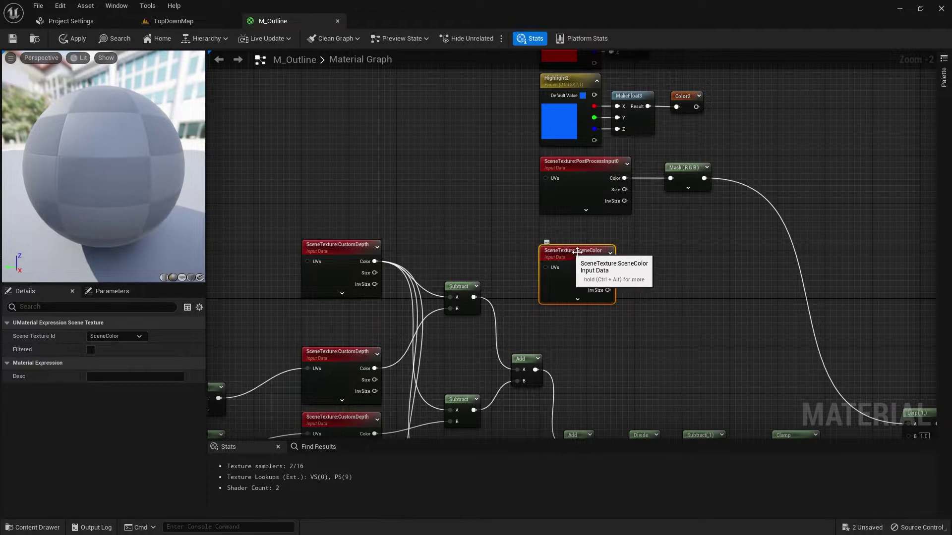
click(123, 334)
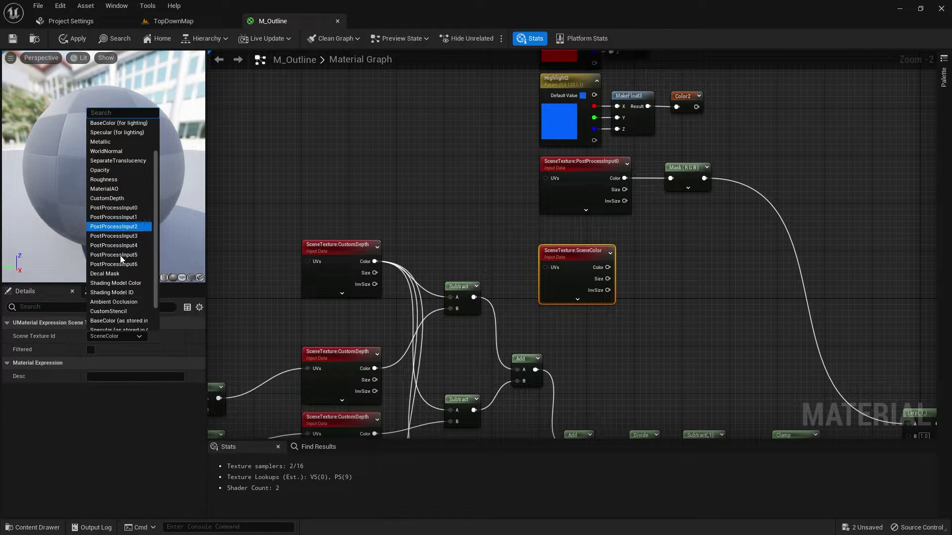
scroll(122, 258, down, 2)
click(123, 314)
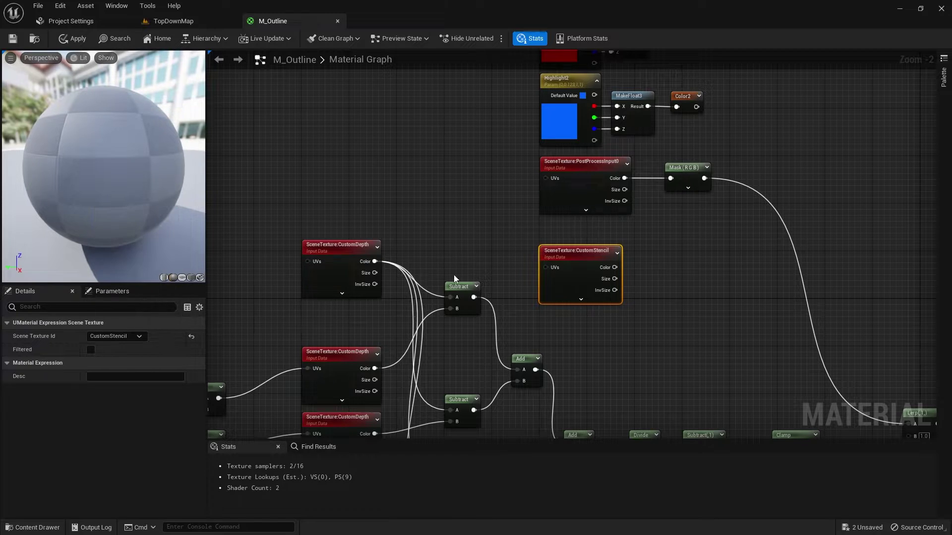
Add a Component Mask with only the R channel from CustomStencil's Color output and straighten the connection between the two nodes.
drag(620, 269, 649, 264)
text(mask)
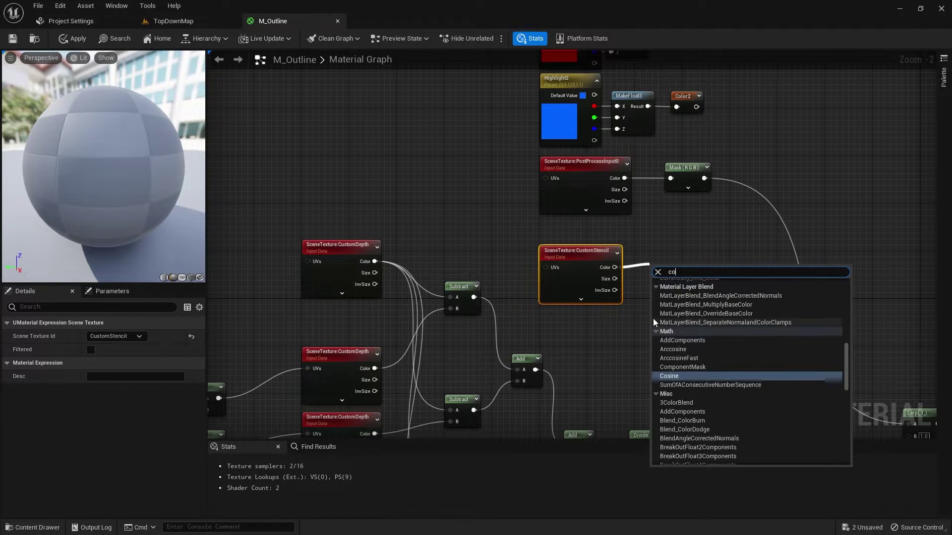
key(Return)
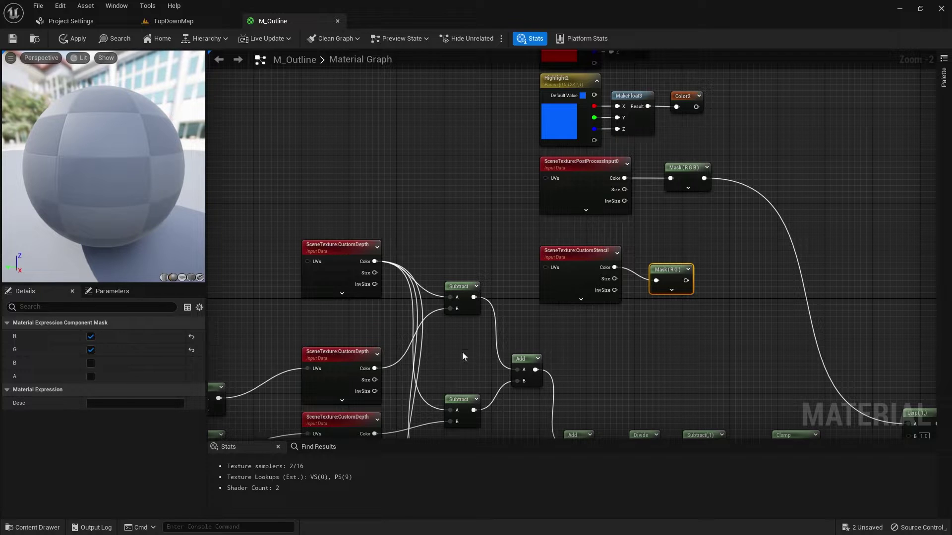
click(90, 350)
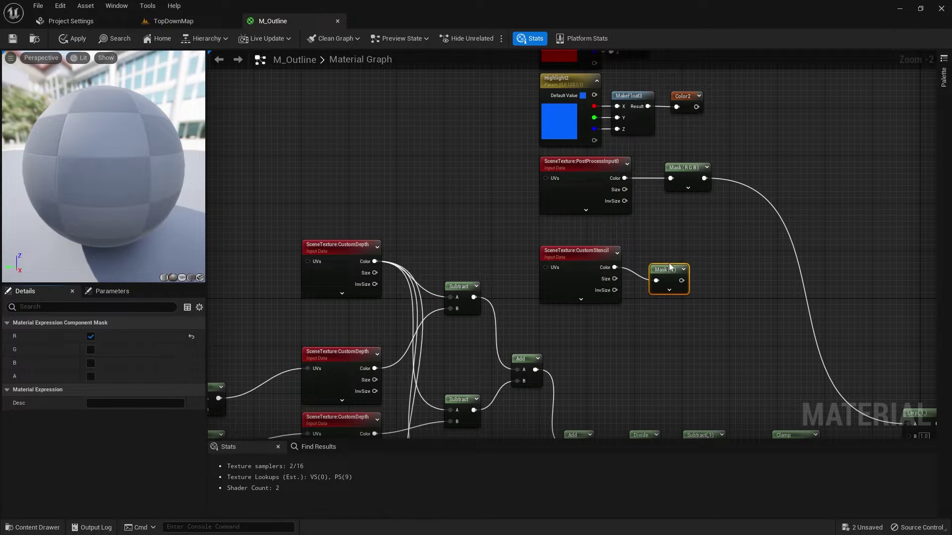
shift+click(597, 255)
key(q)
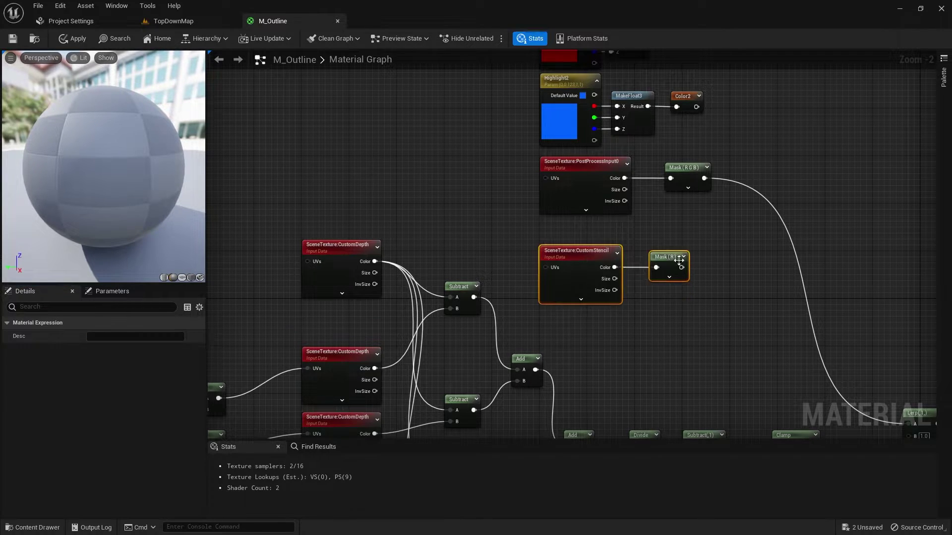
Add a Divide node from CustomStencil's R mask output, set its B value to 255, and align it with the mask.
right_drag(701, 266, 505, 252)
drag(491, 256, 514, 252)
text(dicv)
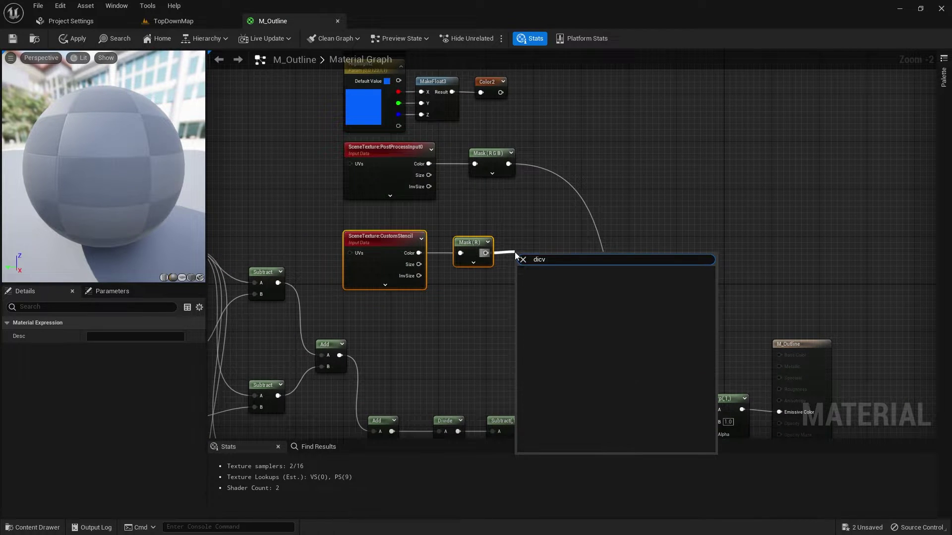
key(Return)
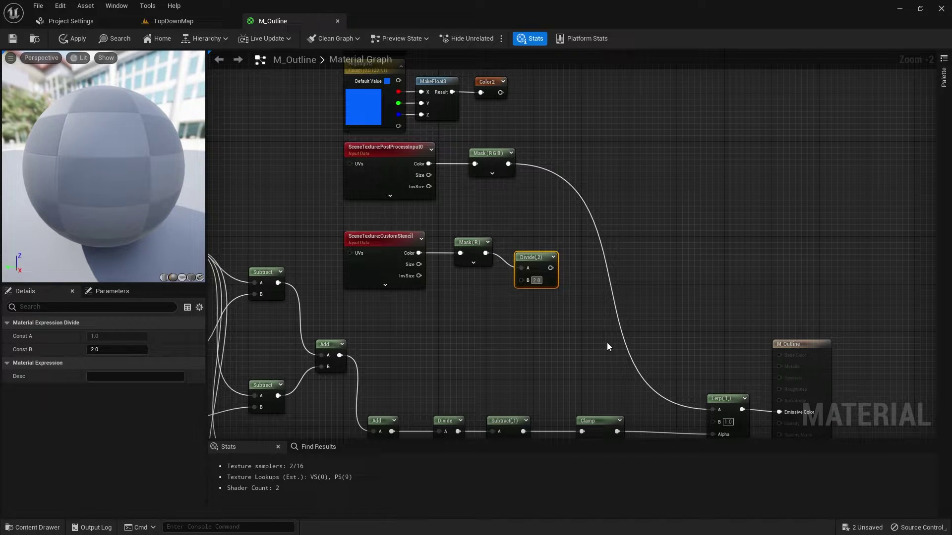
text(255)
key(Return)
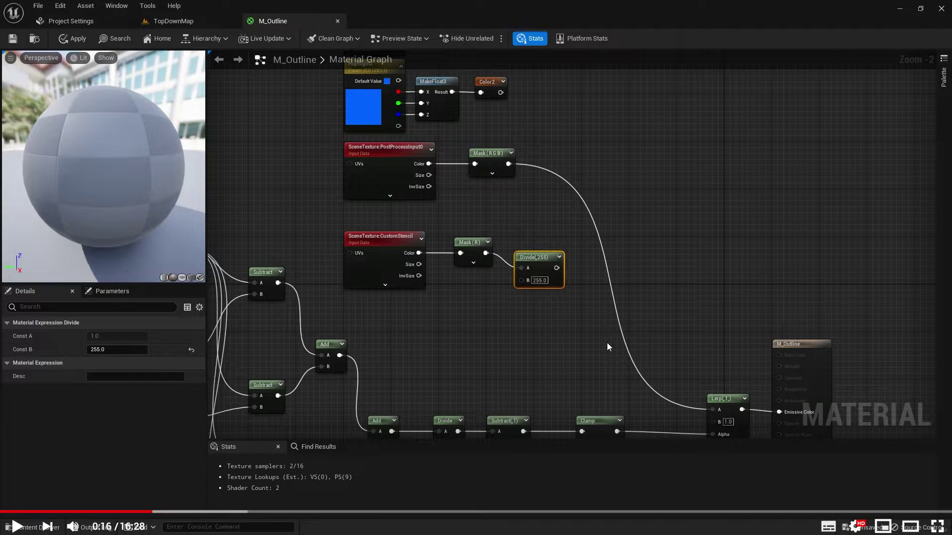
drag(539, 257, 534, 242)
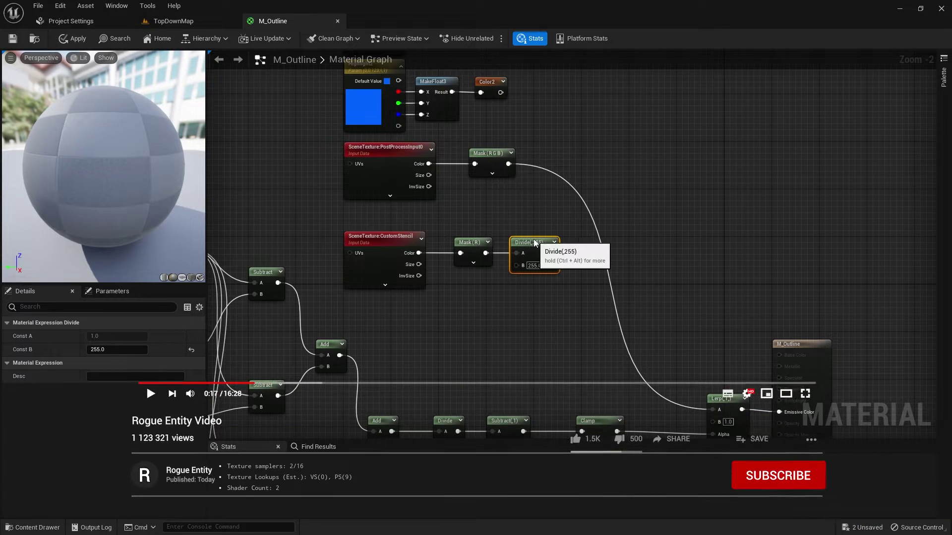
drag(474, 233, 528, 258)
click(563, 289)
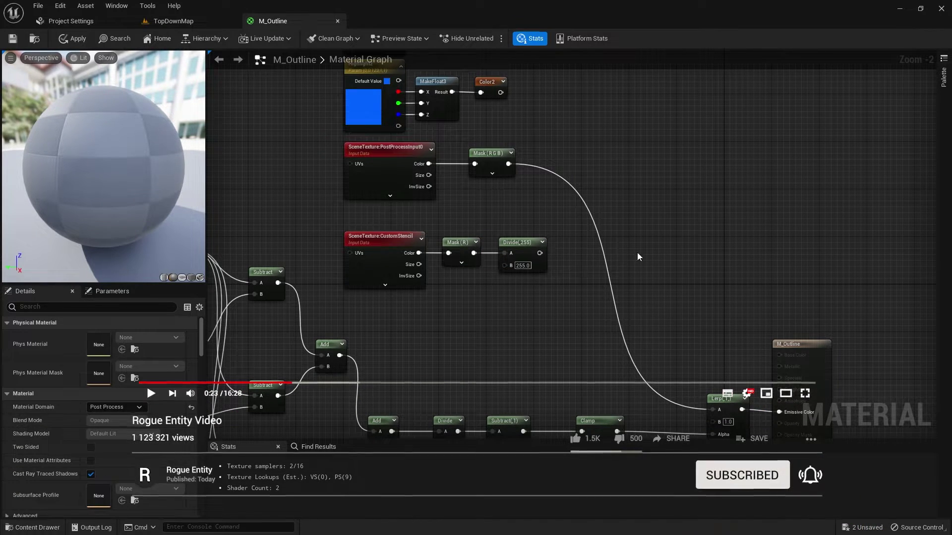
Add a BitMask node beyond the Divide node and a Constant node with value 1 beside it.
right_click(612, 243)
text(b)
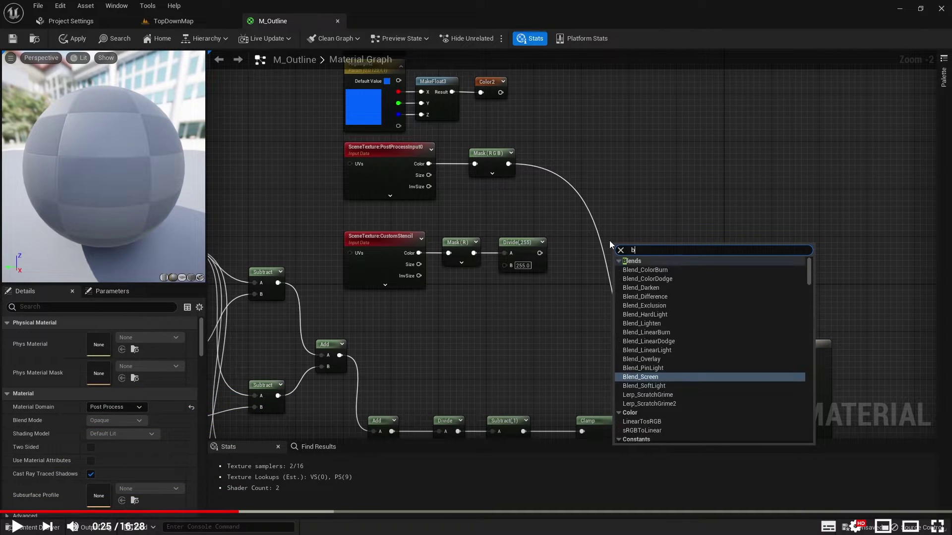
text(itmask)
key(Return)
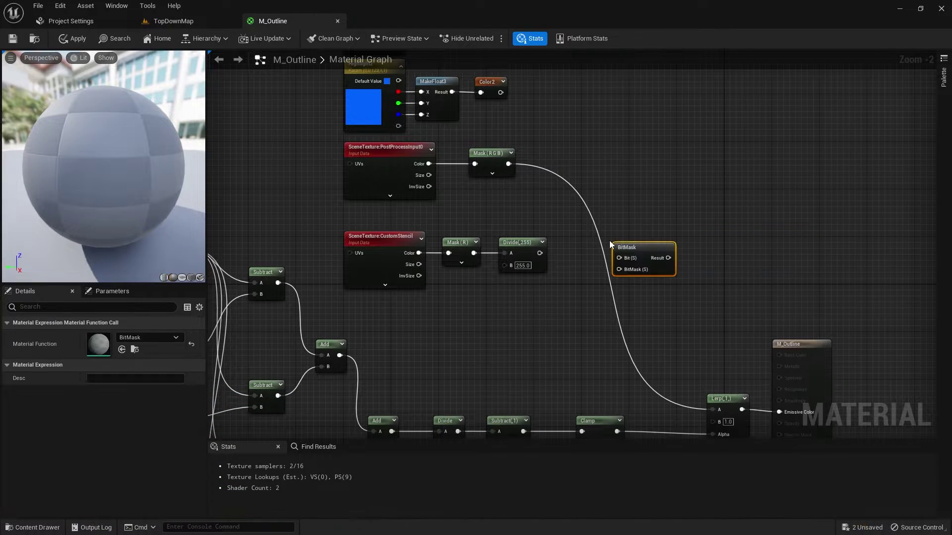
click(563, 217)
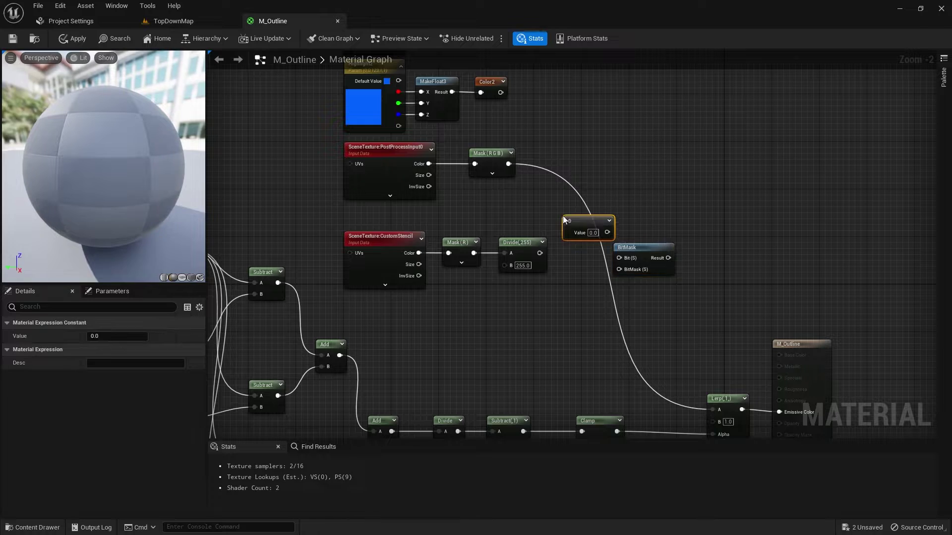
text(1)
key(Return)
Connect the constant 1 to BitMask's Bit input and the Divide output to its BitMask input, then straighten the nodes.
drag(583, 224, 621, 265)
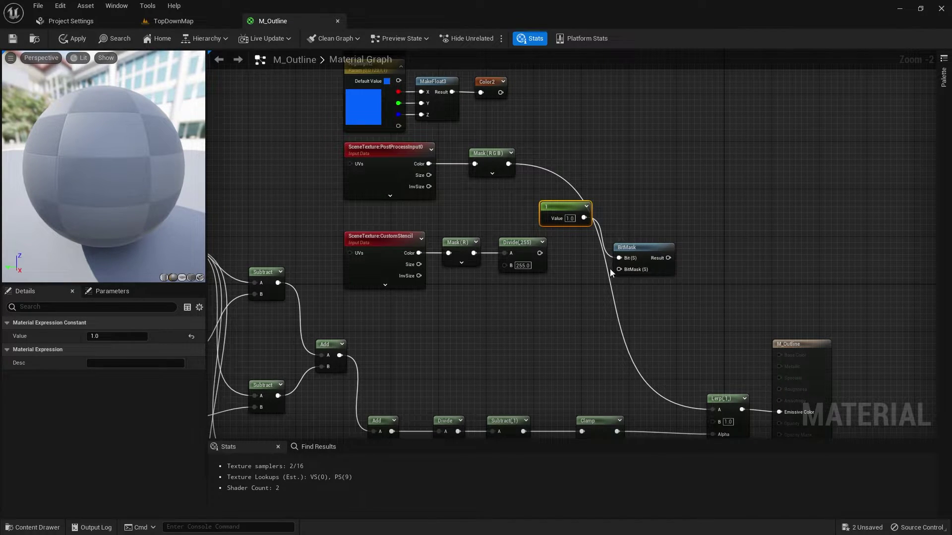
drag(539, 253, 638, 230)
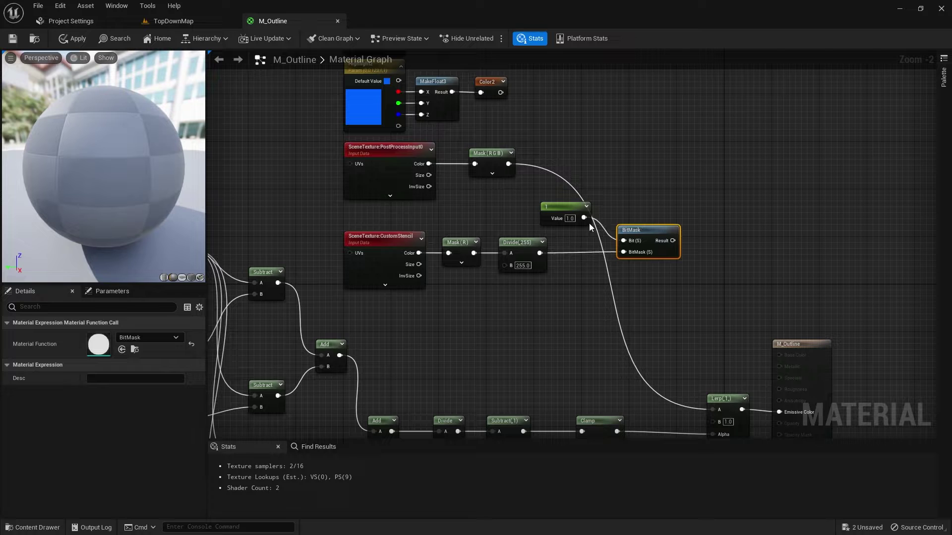
drag(568, 210, 583, 229)
click(613, 216)
Duplicate the constant and BitMask pair below the original with the constant set to 2, and feed its BitMask input from the Divide node.
right_drag(687, 254, 615, 174)
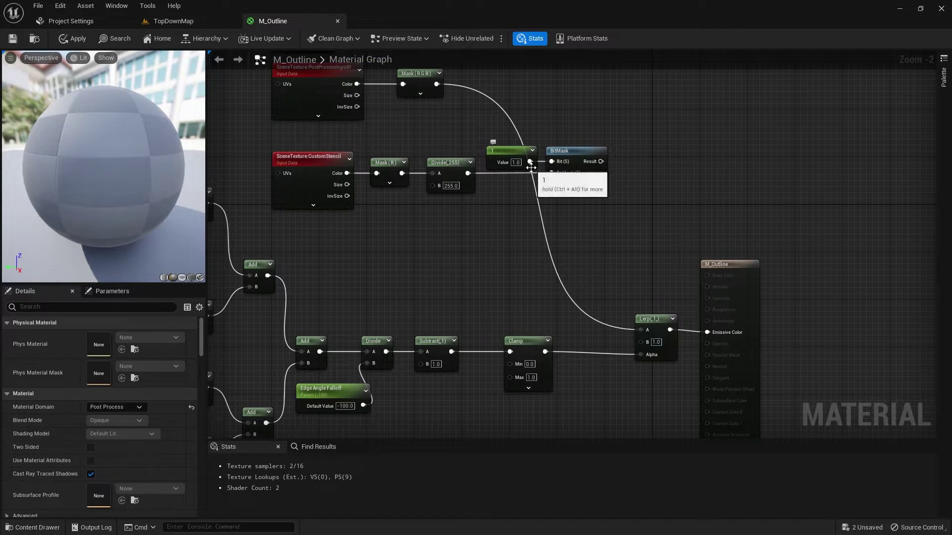
right_drag(553, 221, 530, 350)
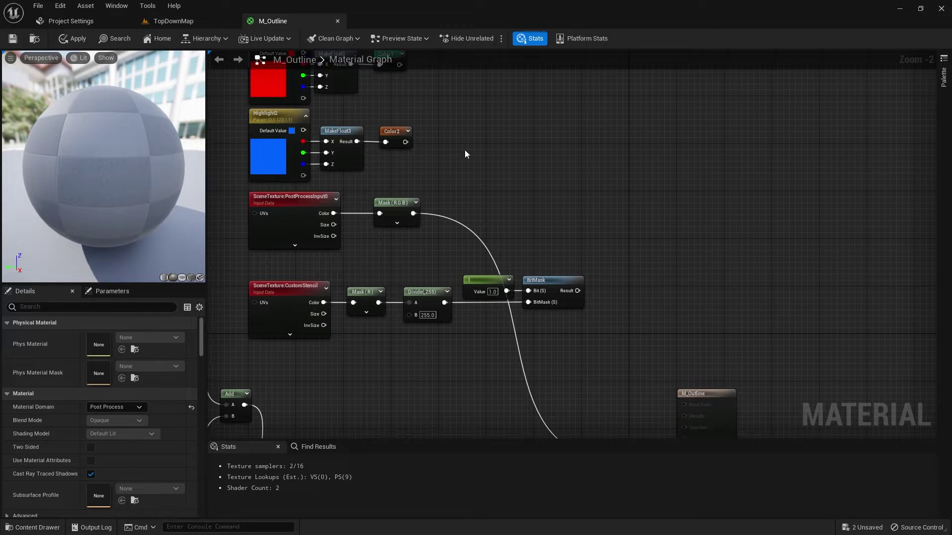
right_drag(465, 149, 556, 344)
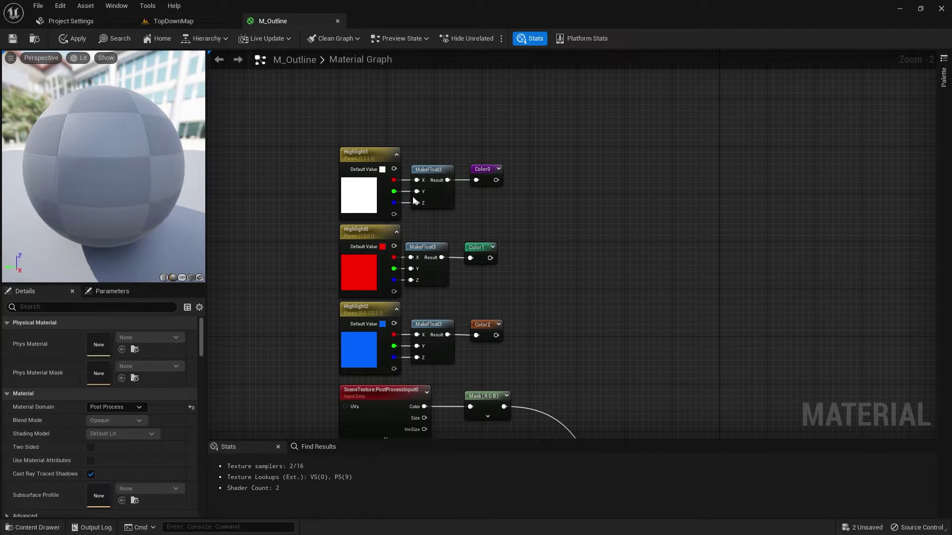
right_drag(644, 326, 615, 138)
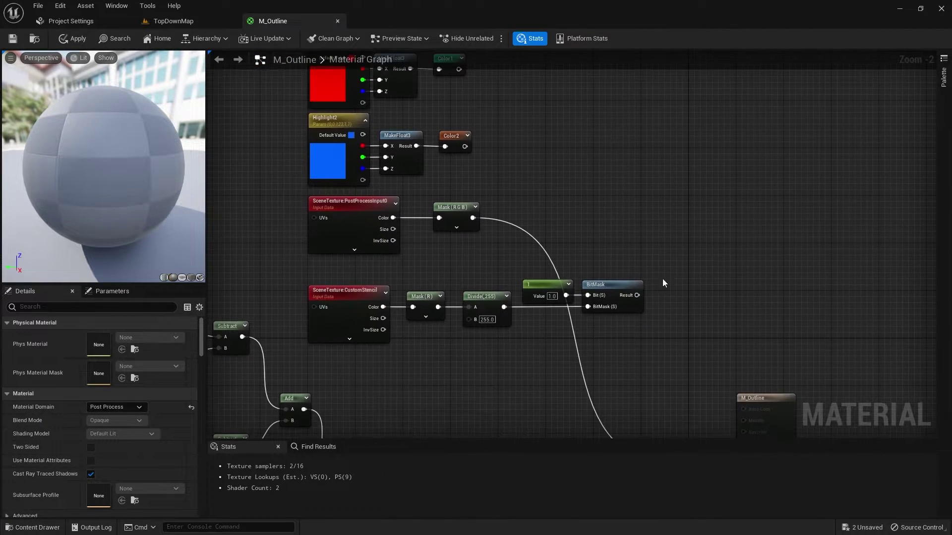
right_drag(665, 281, 636, 147)
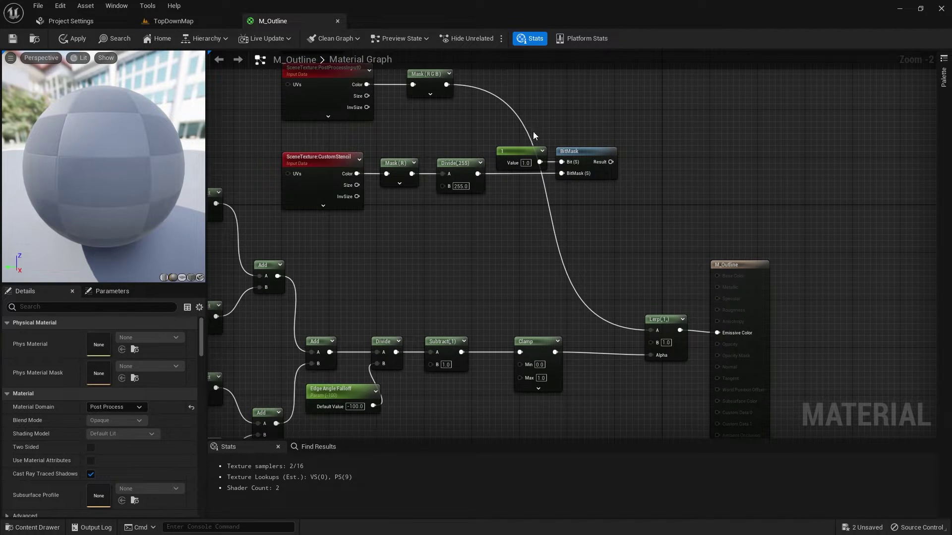
drag(523, 128, 616, 184)
key(ctrl+d)
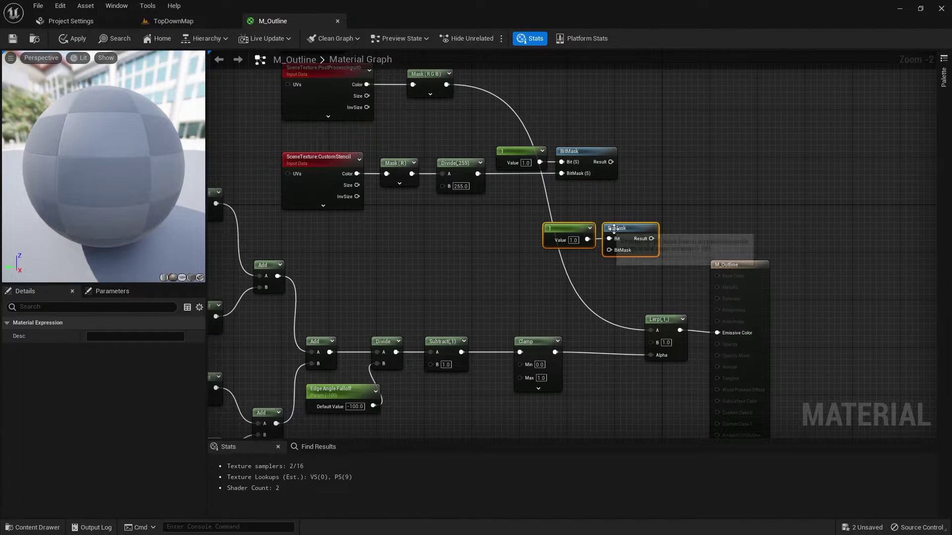
drag(572, 227, 573, 195)
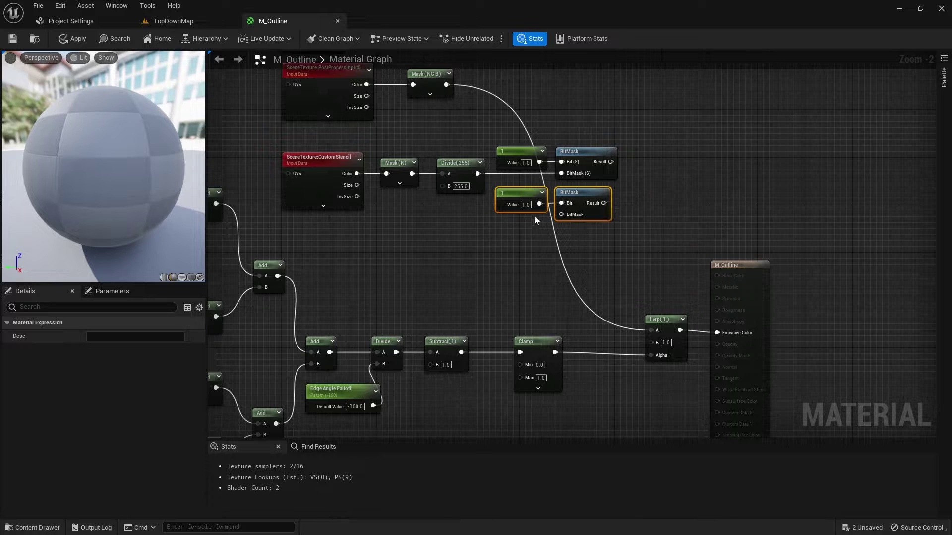
click(525, 204)
text(2)
click(548, 259)
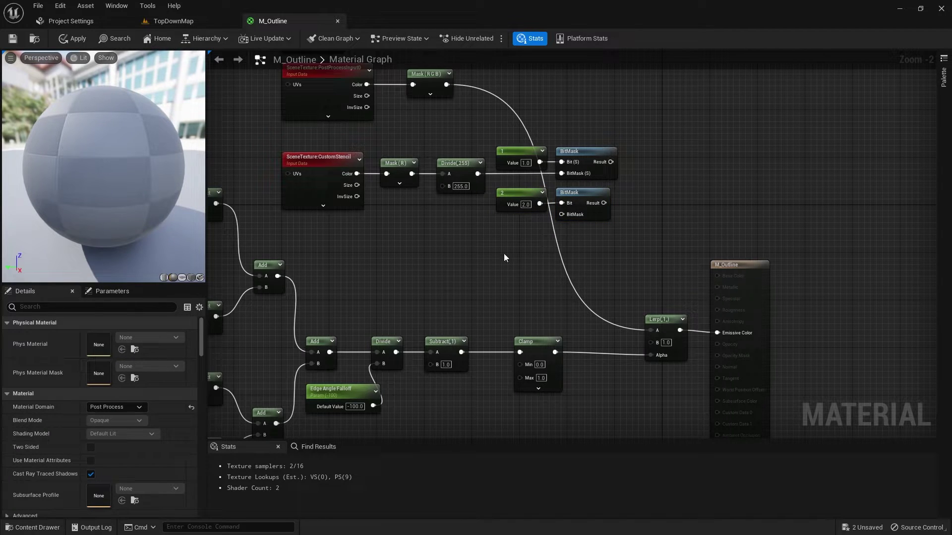
drag(478, 173, 561, 214)
Add a Lerp node beyond the BitMask nodes and connect a Color0 named reroute to its A input.
right_drag(681, 197, 542, 185)
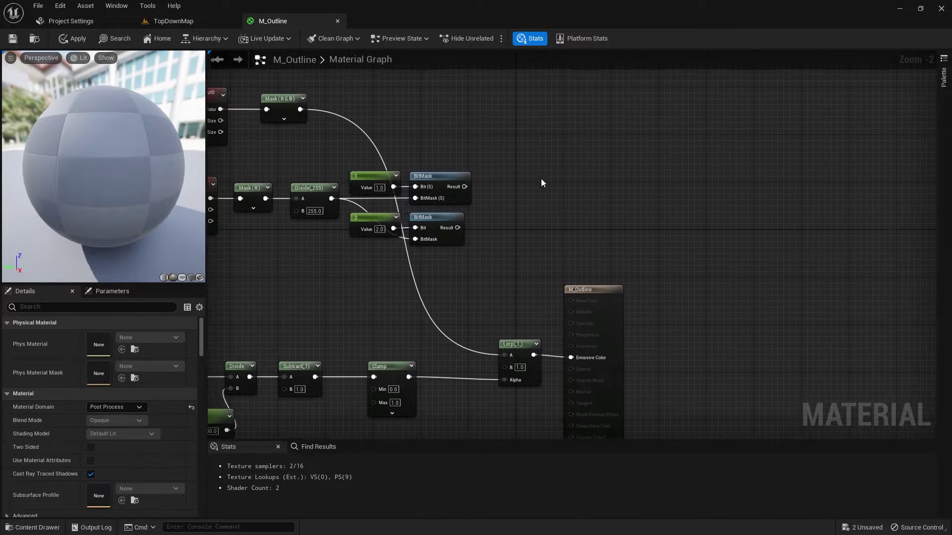
right_click(516, 174)
text(lerp)
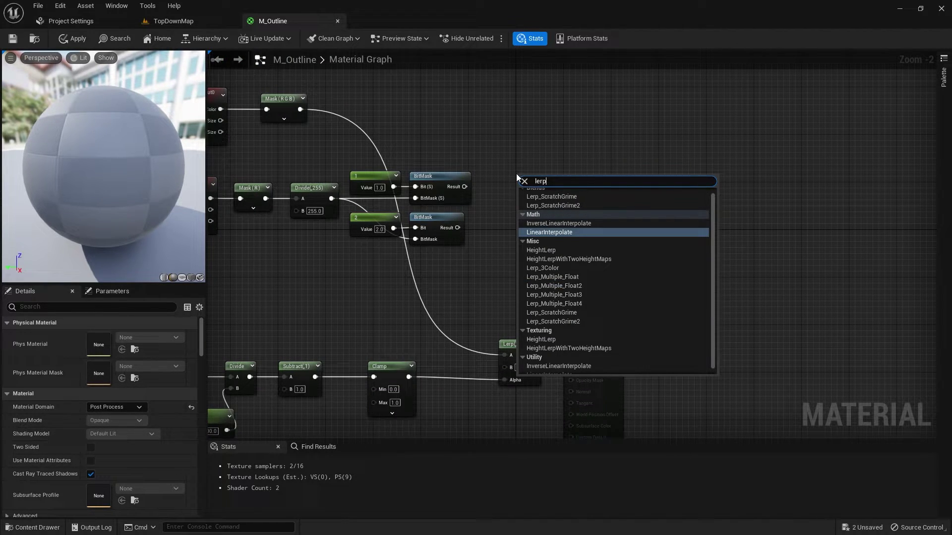
key(Return)
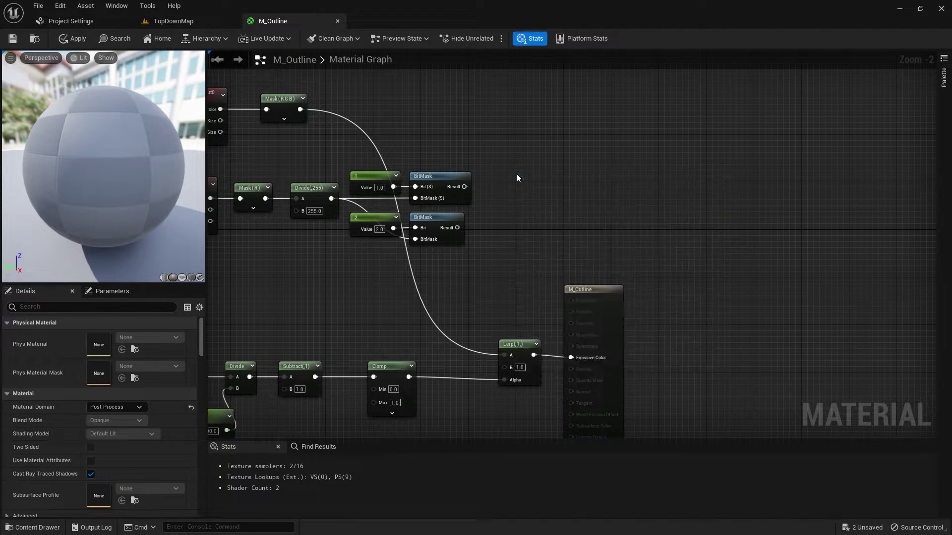
right_drag(455, 147, 525, 134)
right_click(525, 132)
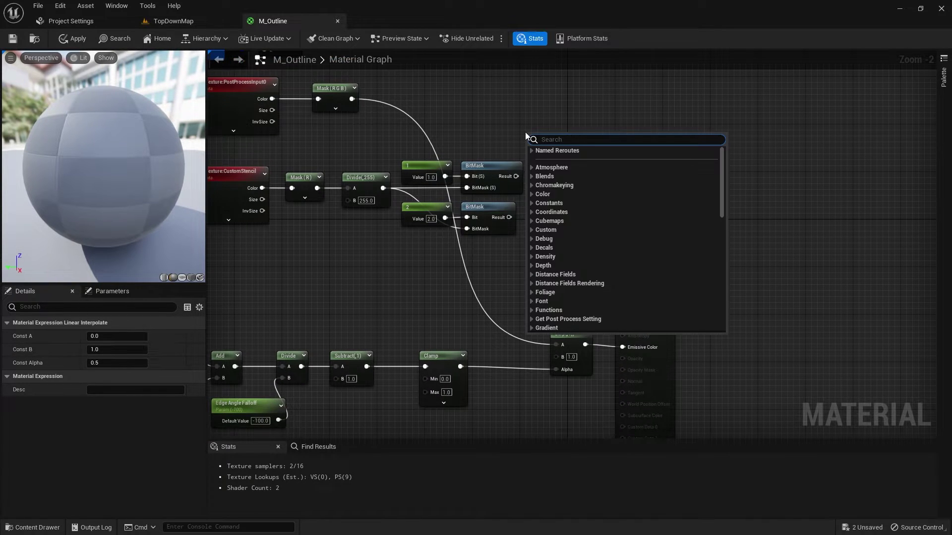
click(531, 150)
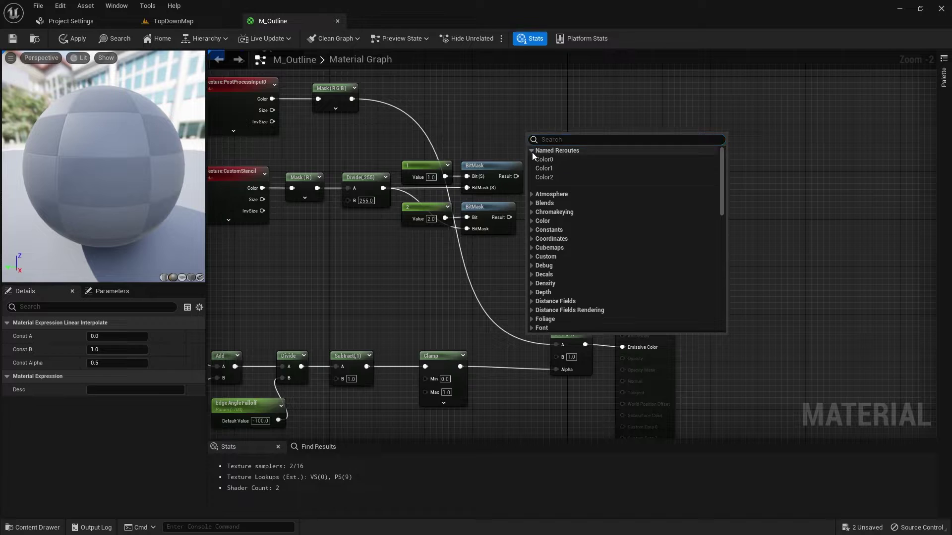
click(549, 161)
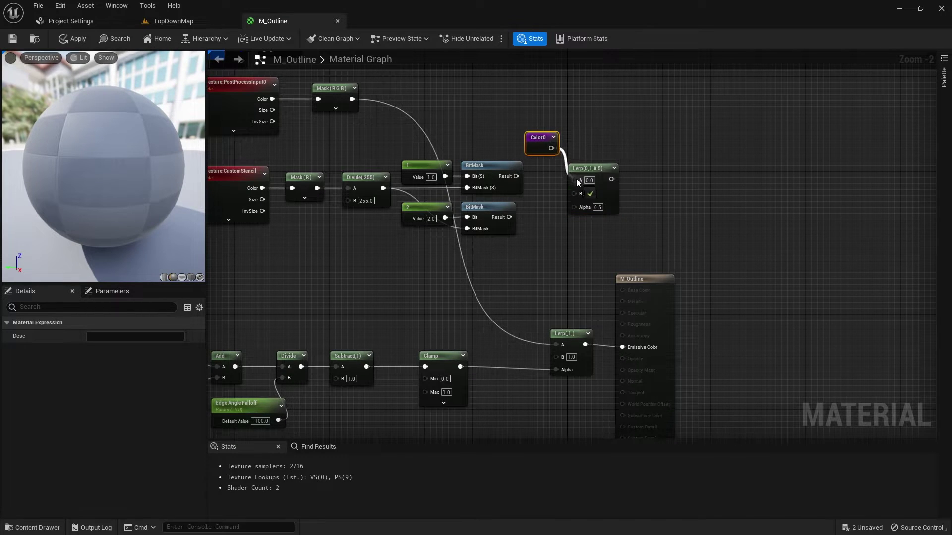
Connect a Color1 named reroute to the new Lerp's B and the first BitMask's Result to its Alpha, arranging the group above the BitMasks.
right_click(540, 221)
click(545, 239)
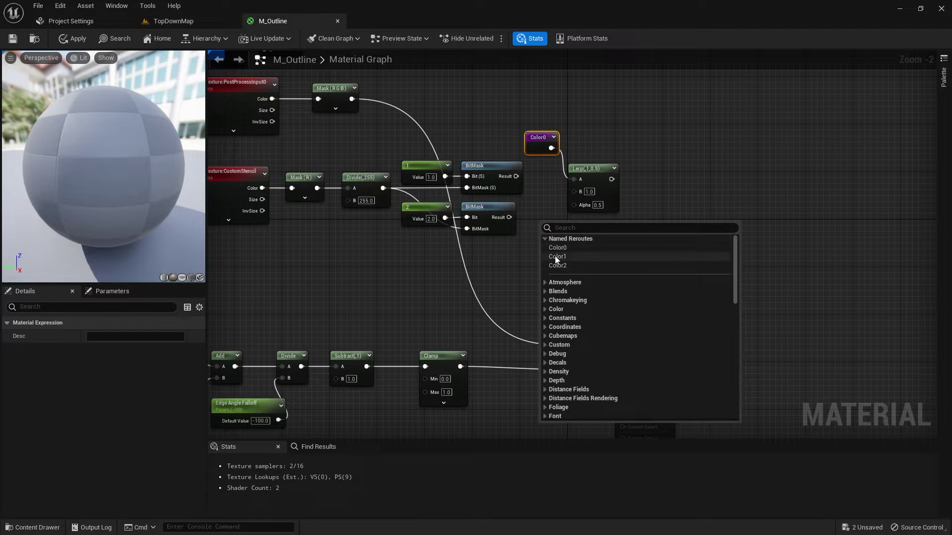
click(565, 257)
drag(564, 236, 625, 165)
drag(554, 144, 577, 172)
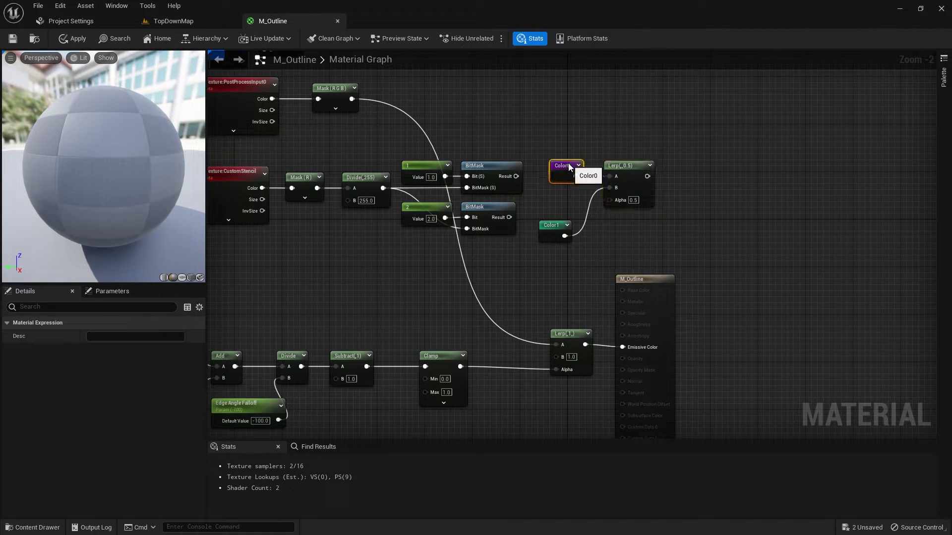
drag(562, 225, 611, 200)
shift+drag(567, 135, 550, 114)
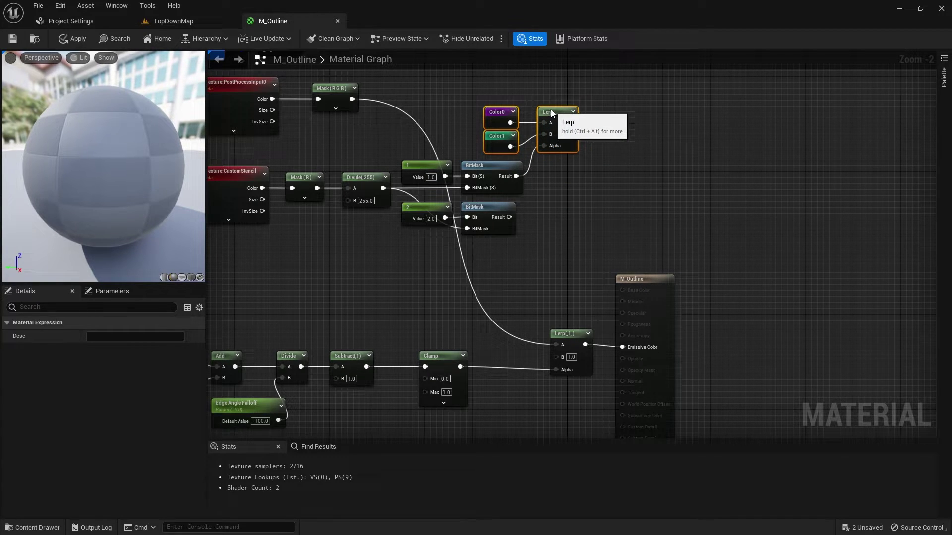
Duplicate the color Lerp node, place the copy beyond the BitMask nodes, and connect the first color Lerp's output to its A input.
click(551, 110)
key(ctrl+d)
mouse_move(639, 163)
mouse_down()
mouse_move(594, 166)
mouse_move(624, 163)
mouse_up()
drag(571, 122, 602, 178)
Connect a Color2 named reroute to the second color Lerp's B input and the second BitMask's Result to its Alpha.
right_click(555, 194)
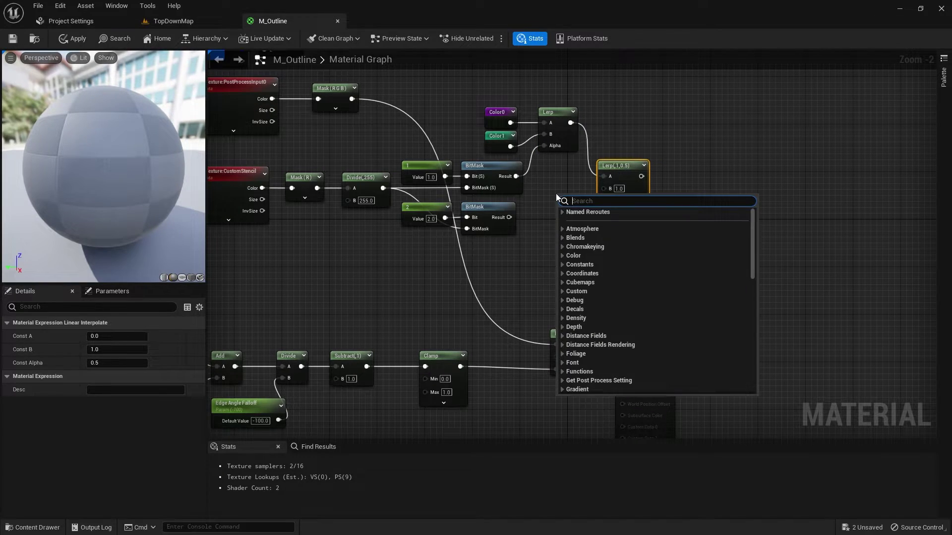
text(color)
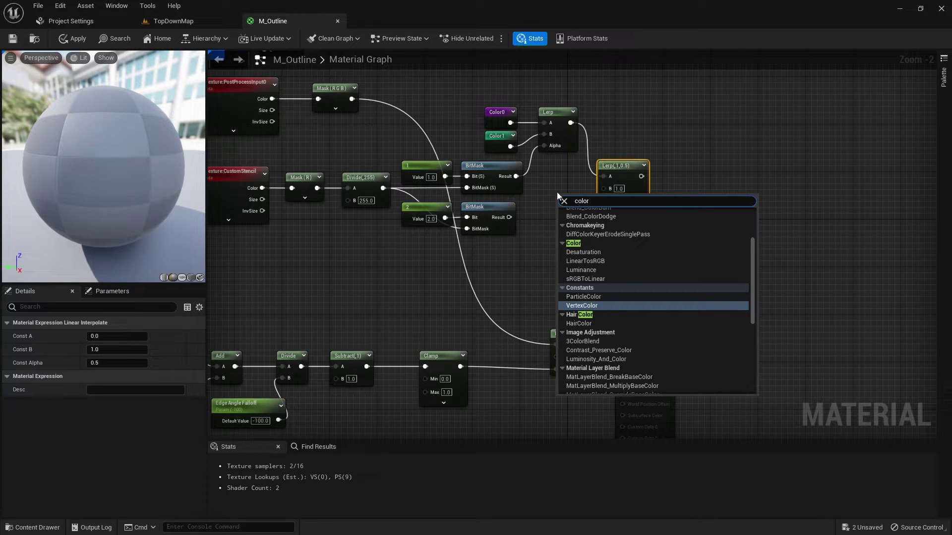
text(3)
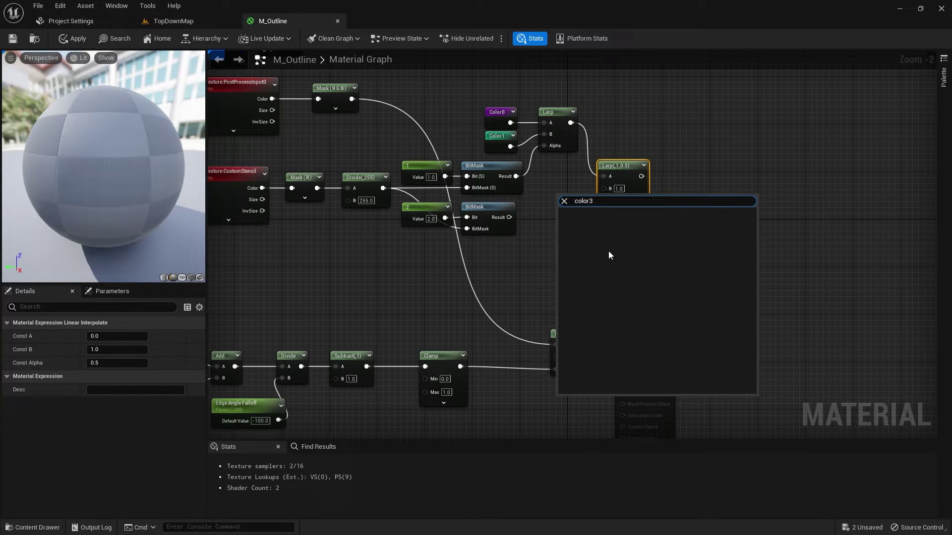
key(BackSpace)
text(2)
click(602, 223)
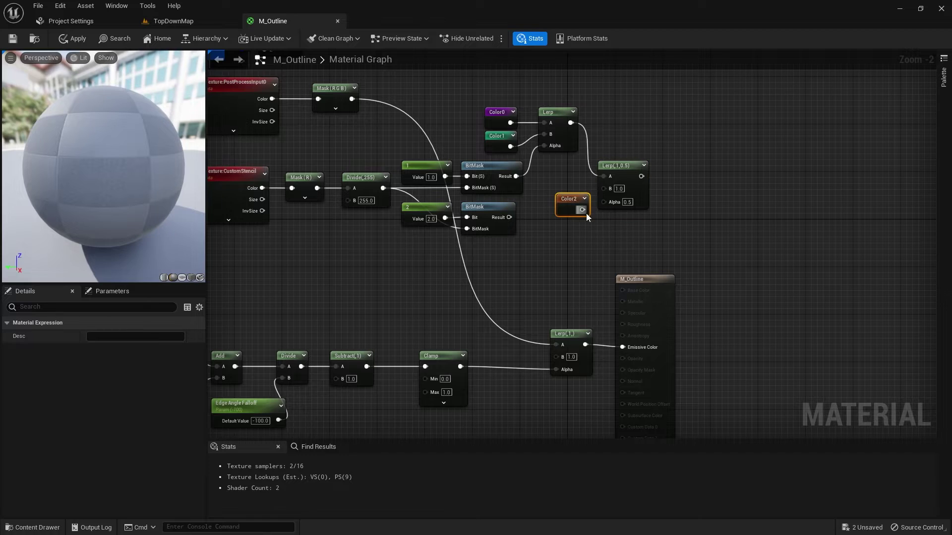
drag(570, 200, 563, 179)
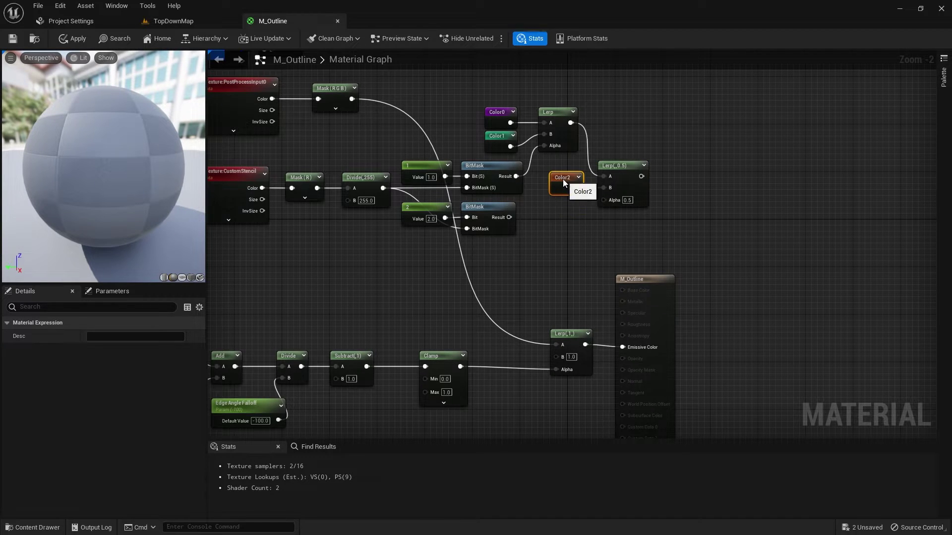
drag(509, 217, 603, 199)
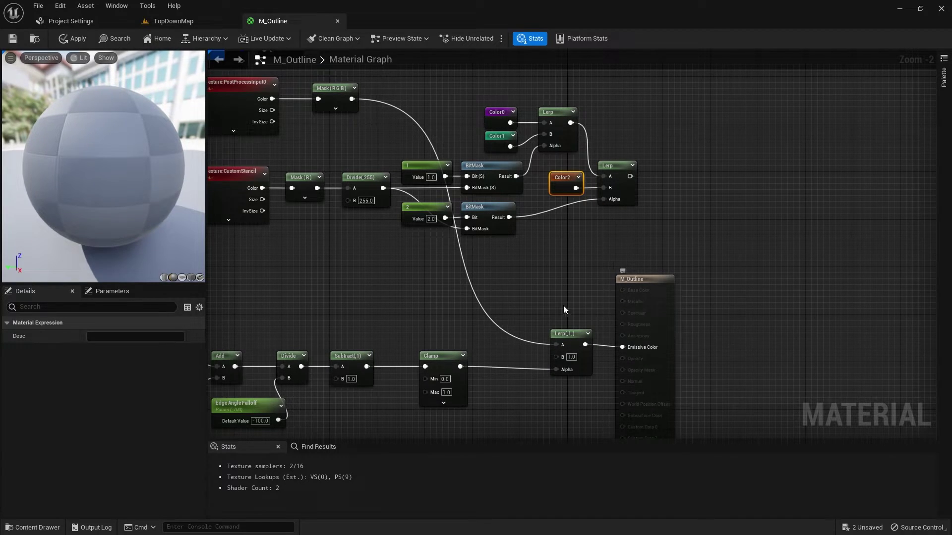
Move the final Lerp and M_Outline result node farther from the color nodes and connect the second color Lerp's output to the final Lerp's B.
right_drag(559, 305, 556, 185)
drag(556, 185, 704, 255)
right_drag(702, 251, 626, 321)
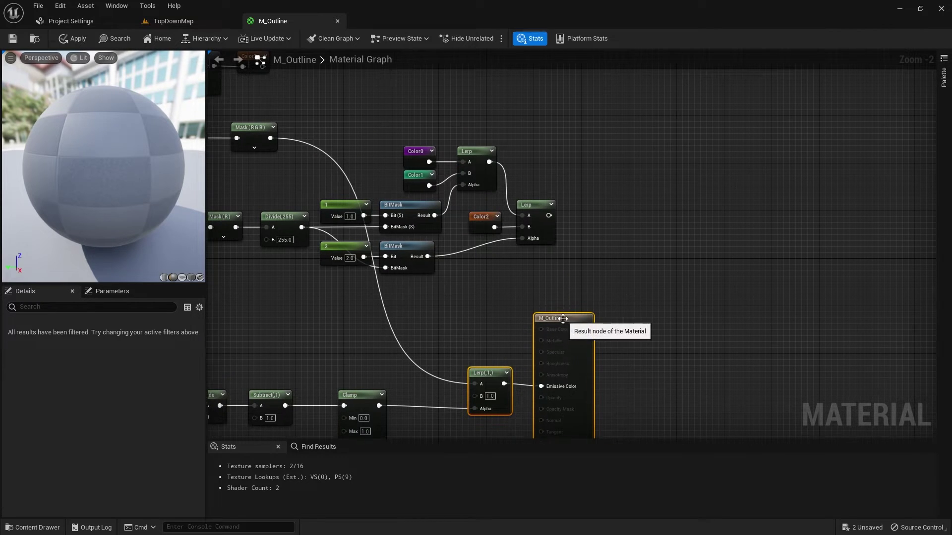
drag(561, 321, 733, 313)
right_drag(605, 248, 614, 191)
drag(559, 159, 654, 332)
click(555, 298)
right_drag(501, 218, 627, 340)
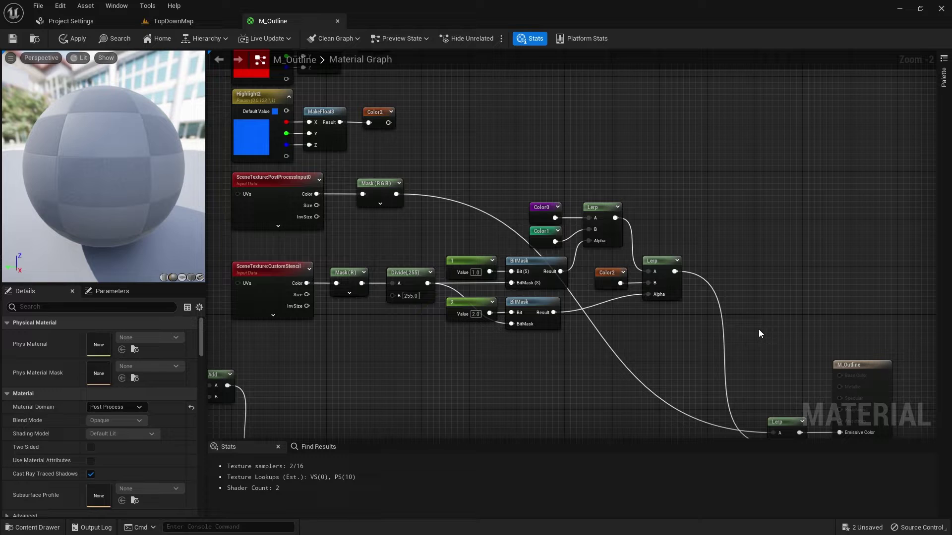
In the TopDownMap level, enable Render CustomDepth Pass on the three stacked blue cubes together.
right_drag(623, 323, 532, 181)
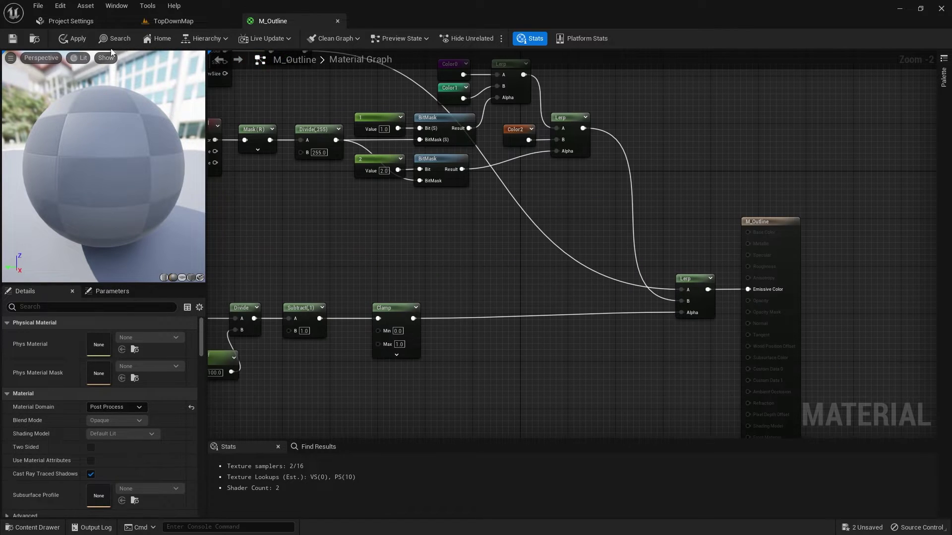
click(180, 23)
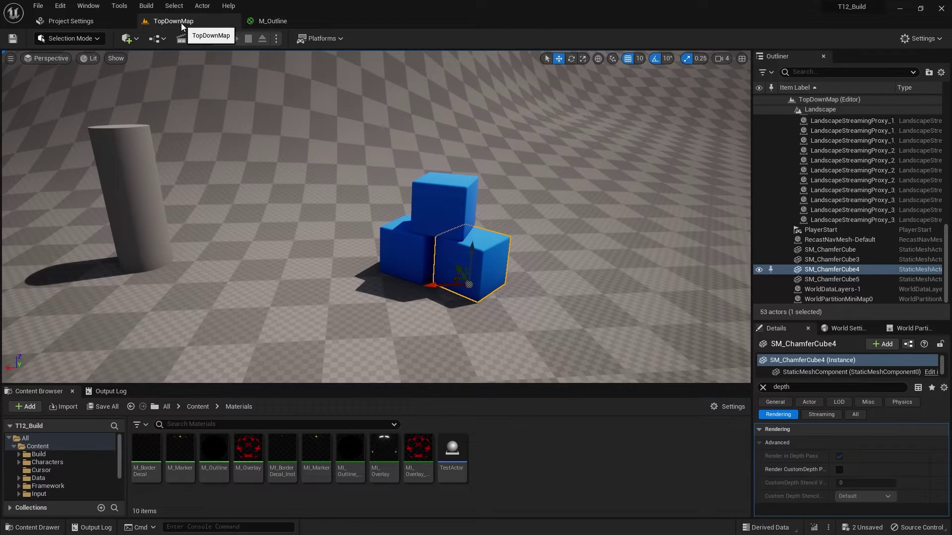
click(441, 205)
ctrl+click(406, 246)
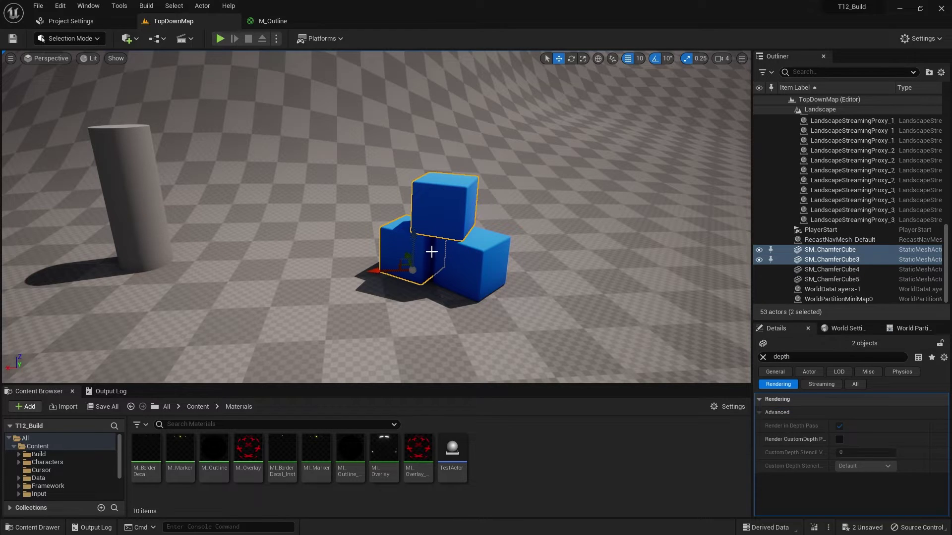
ctrl+click(484, 259)
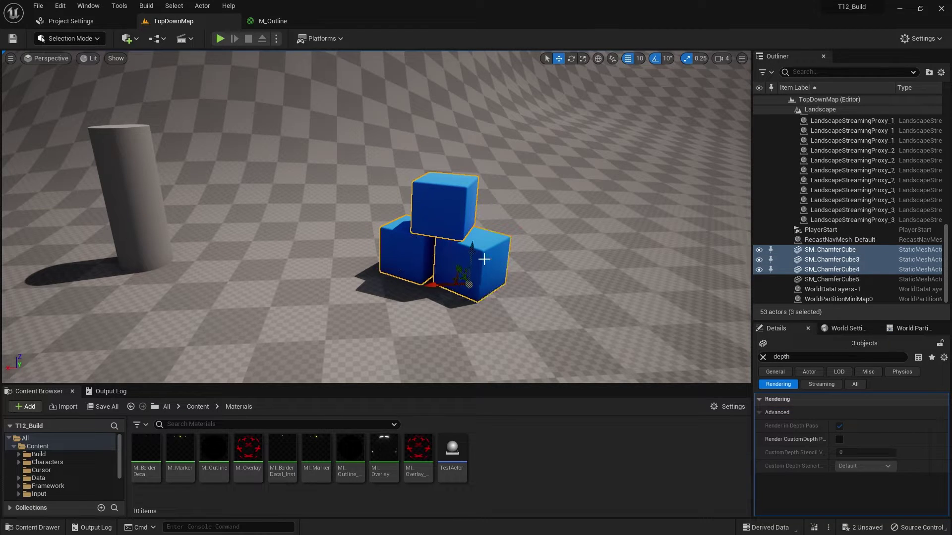
click(838, 440)
click(574, 186)
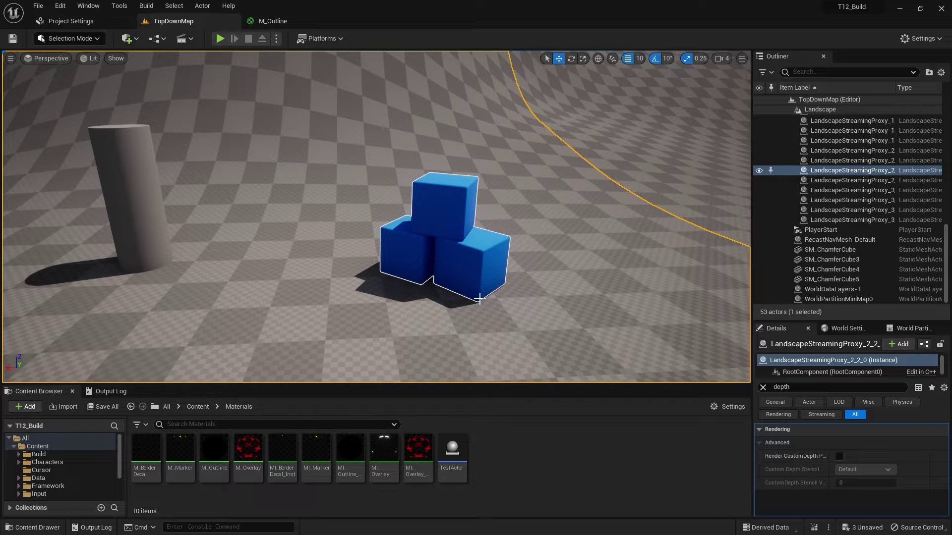
Filter the actor details for "stencil" and set the upper cube's CustomDepth Stencil Value to 1.
click(828, 386)
text(stencil)
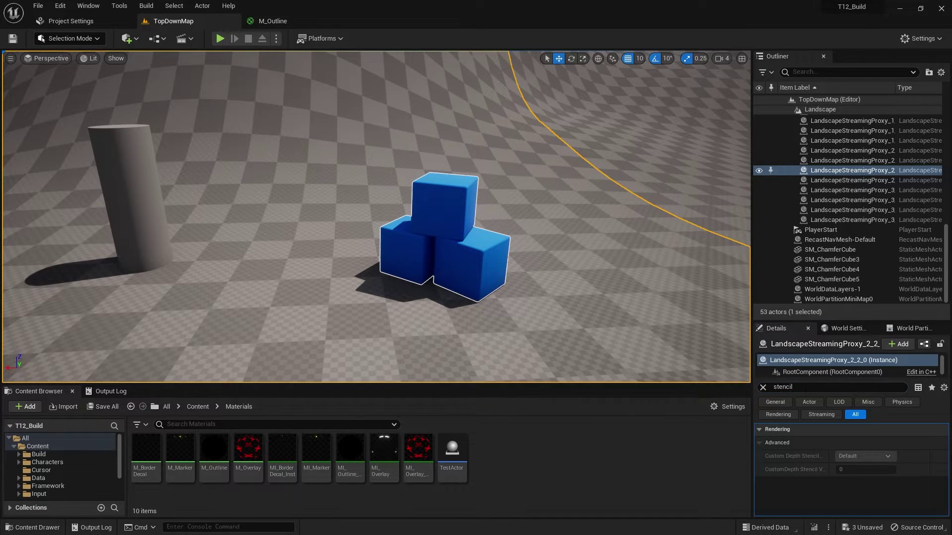
click(470, 236)
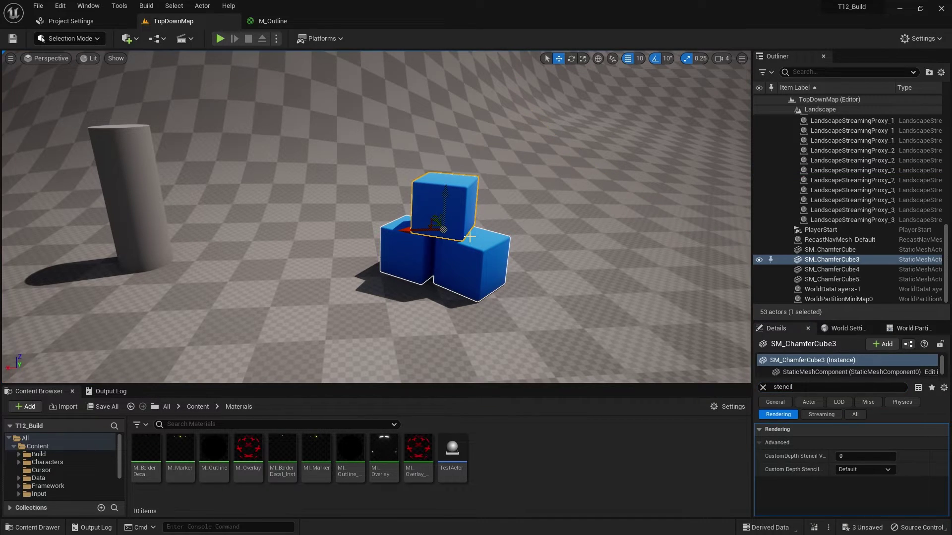
drag(751, 470, 657, 468)
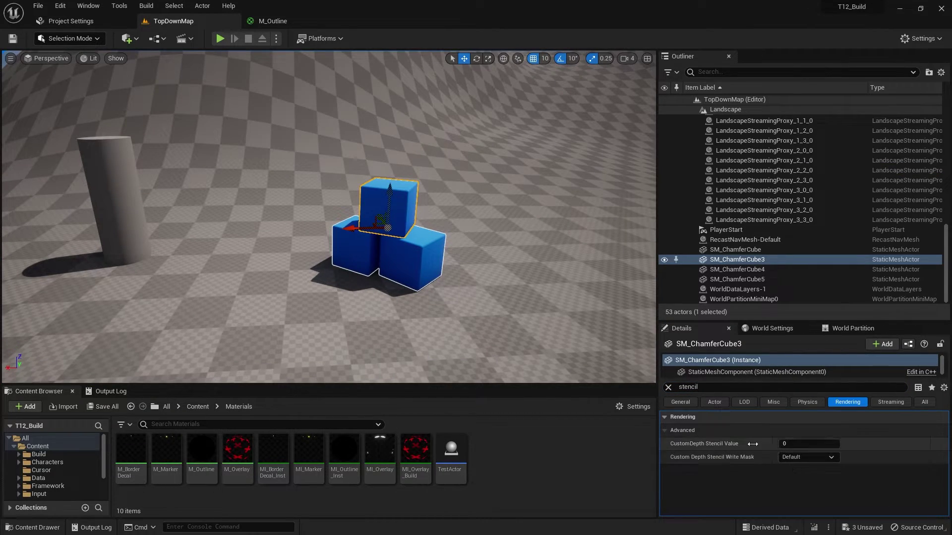
click(790, 444)
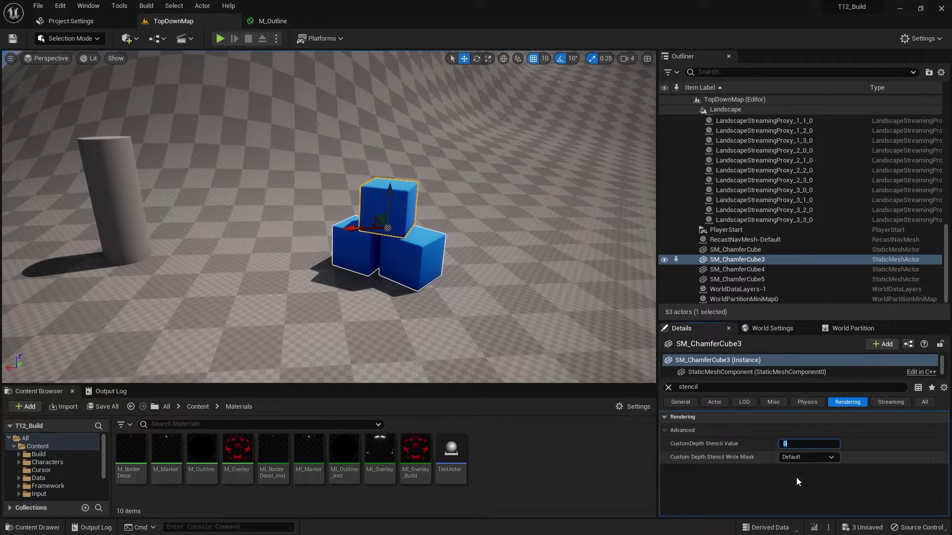
text(1)
key(Tab)
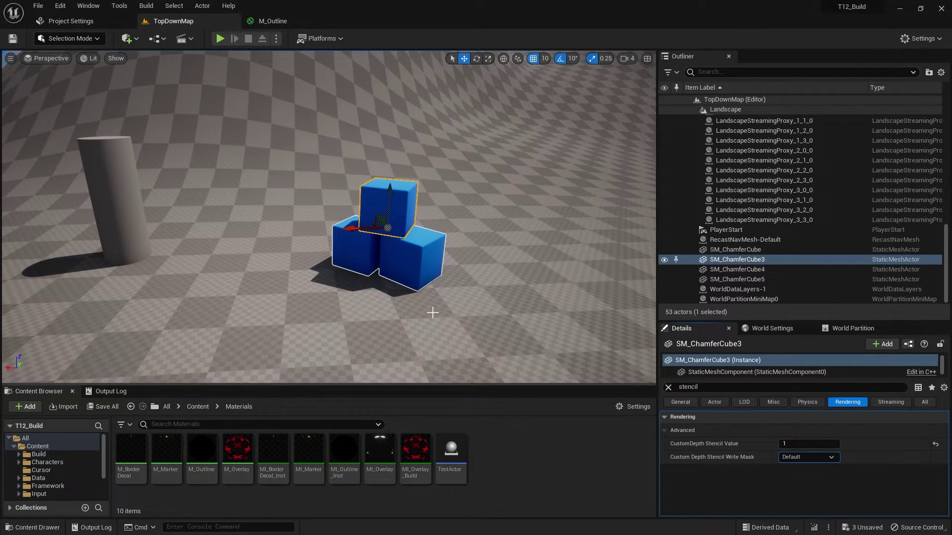
Set the CustomDepth Stencil Value to 2 on SM_ChamferCube and to 3 on SM_ChamferCube4.
click(362, 249)
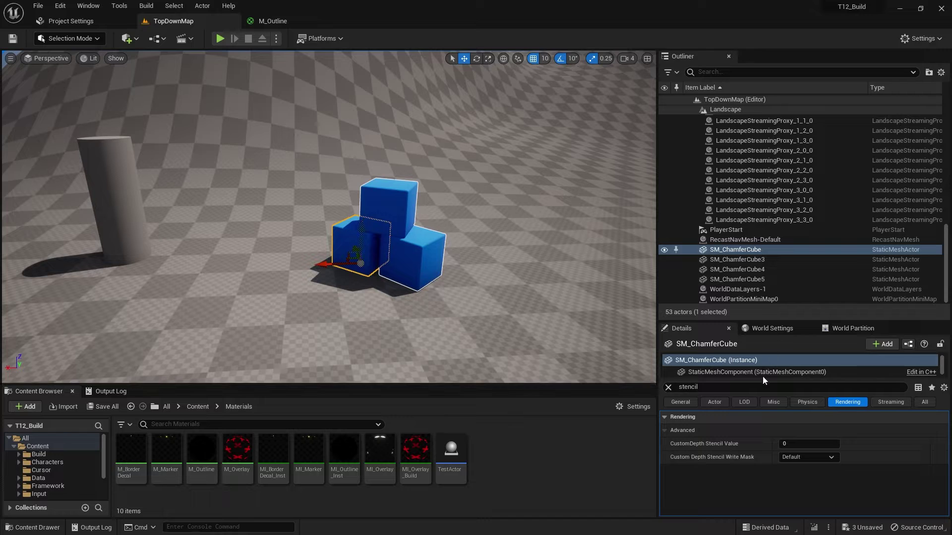
click(788, 444)
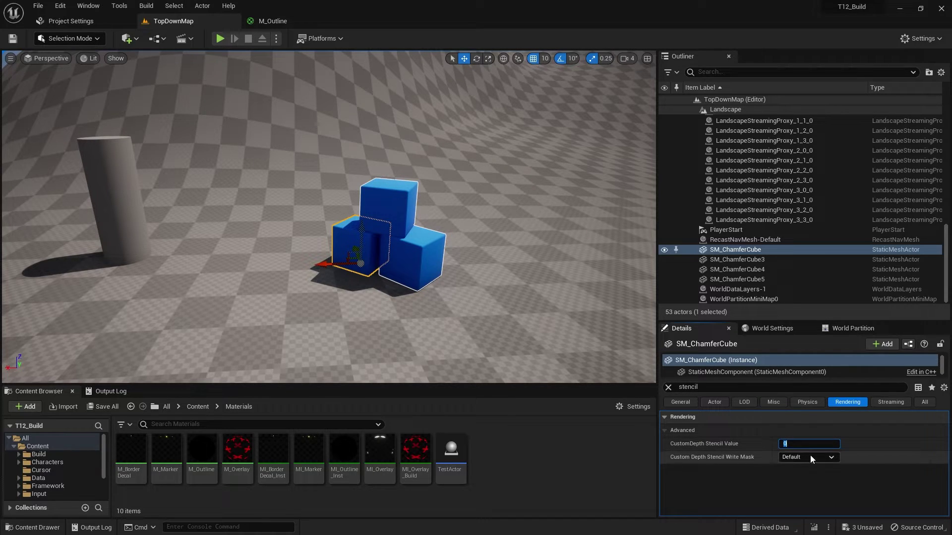
text(2)
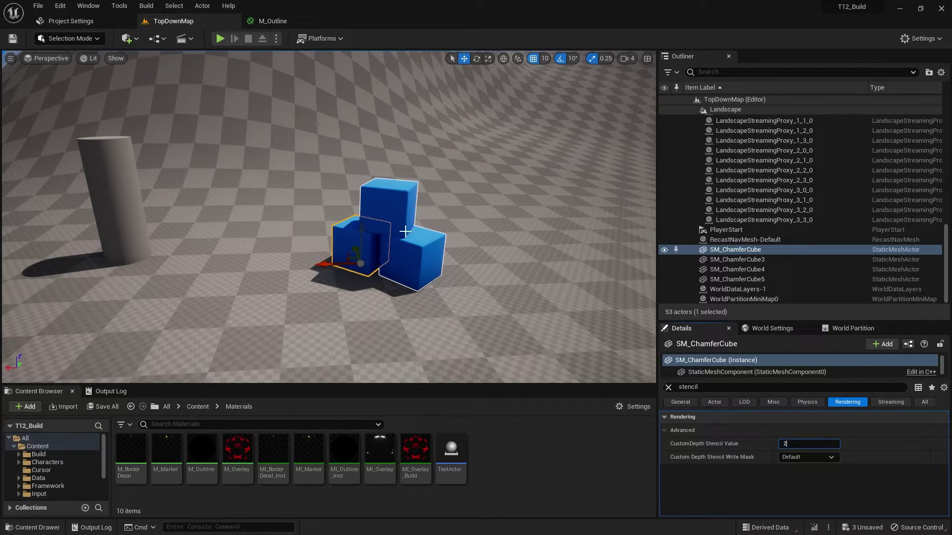
click(409, 256)
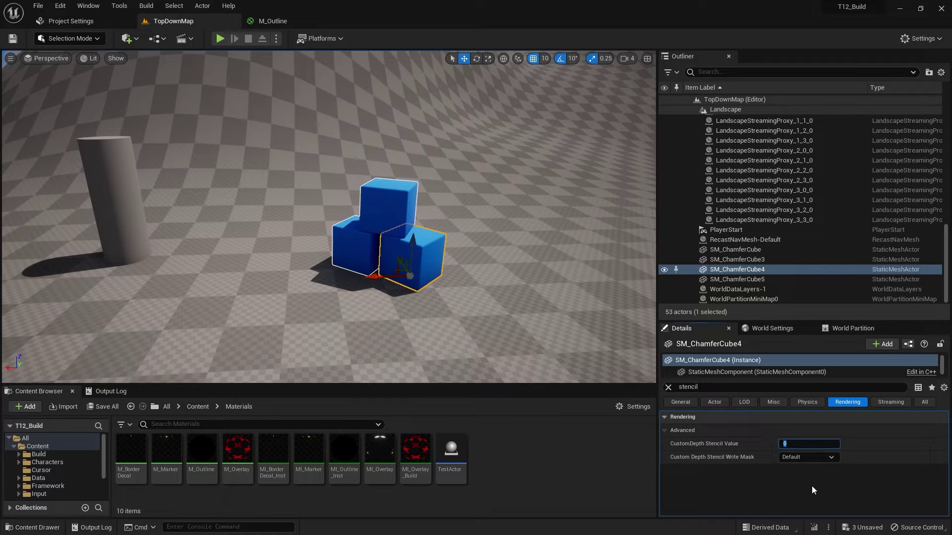
text(3)
key(Return)
Deselect the cubes and examine their outline colours in the viewport from closer up and farther away.
click(277, 188)
right_drag(277, 188, 347, 178)
key(s)
key(w)
key(s)
key(w)
mouse_move(460, 213)
right_down()
mouse_move(473, 223)
mouse_move(460, 213)
right_up()
key(w)
Search the project settings for "stencil" and set Custom Depth-Stencil Pass to Enabled with Stencil.
click(79, 22)
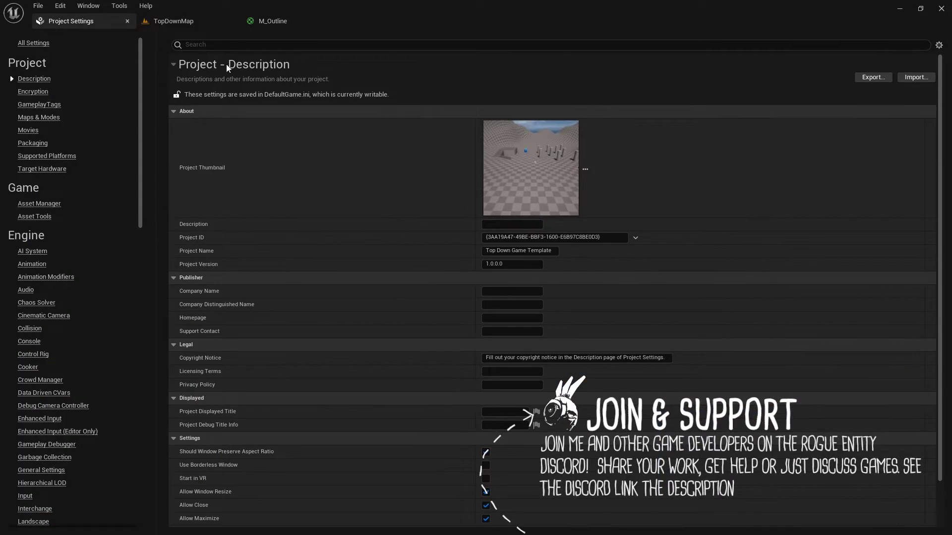
click(208, 45)
text(ste)
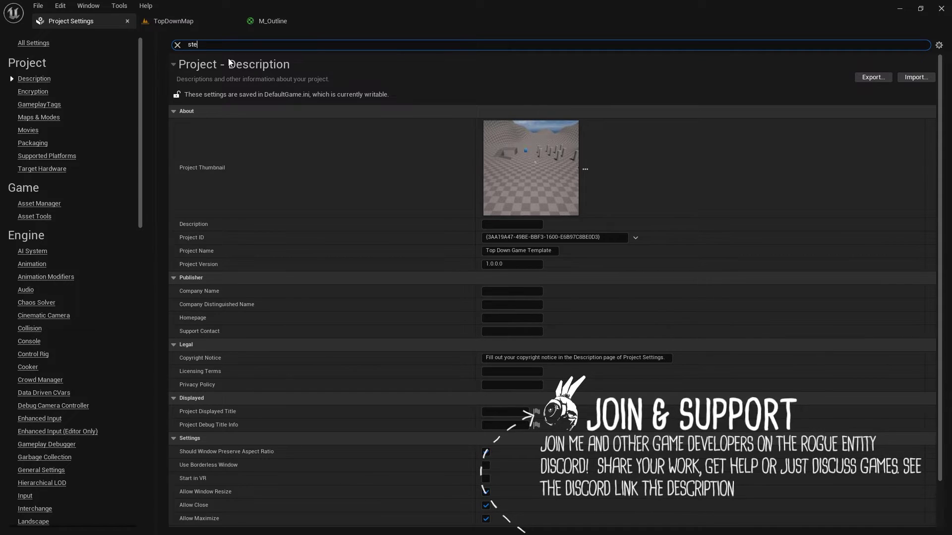
text(ncil)
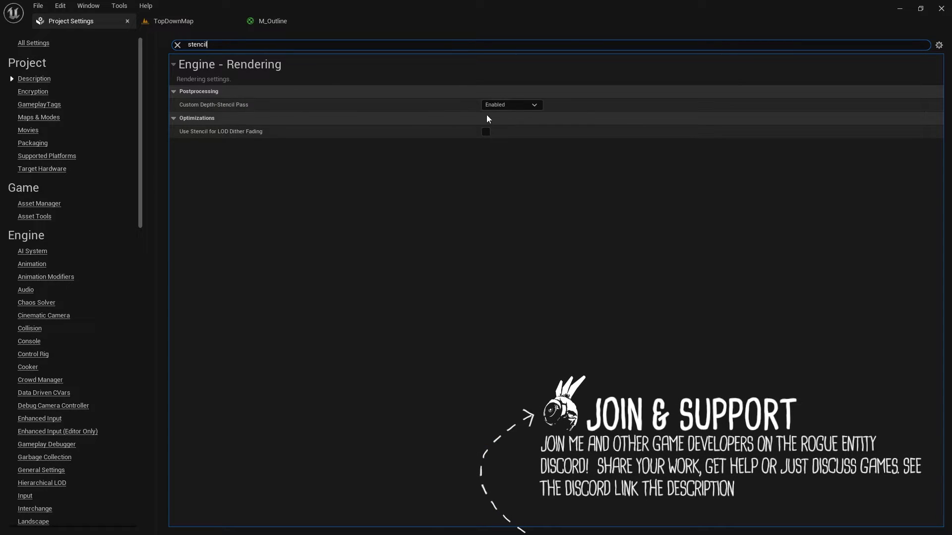
click(508, 105)
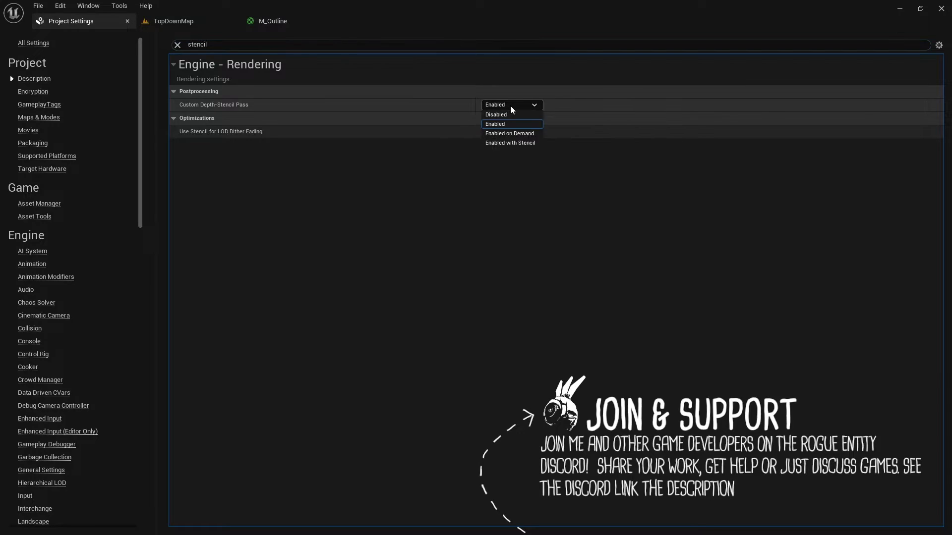
click(515, 142)
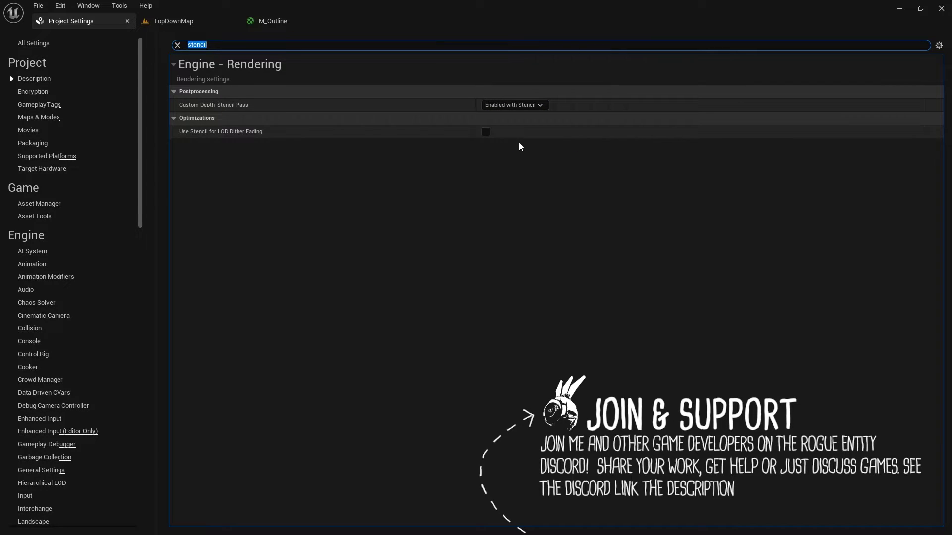
Return to the TopDownMap level and examine the outline colour and stencil value of the stacked cubes up close.
click(173, 22)
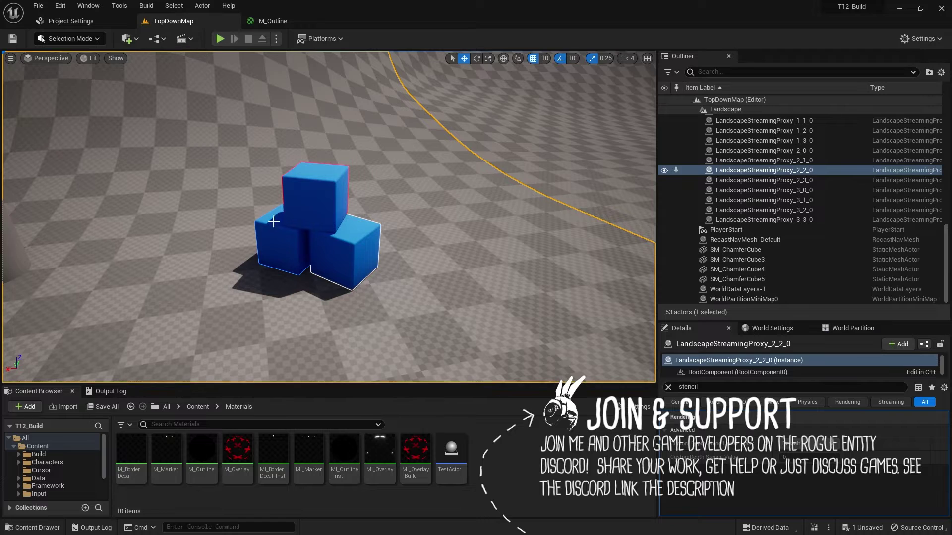
right_drag(311, 203, 311, 182)
key(w)
drag(313, 168, 329, 207)
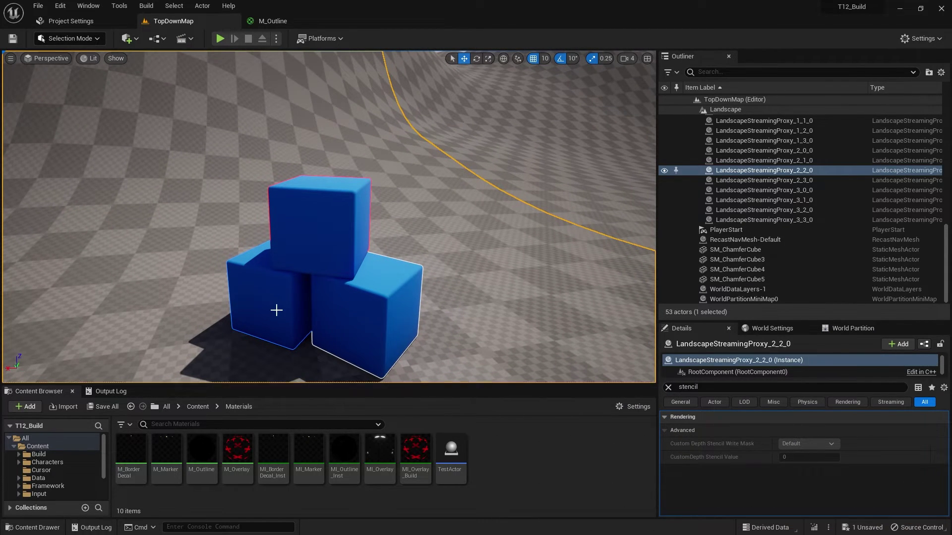
click(360, 303)
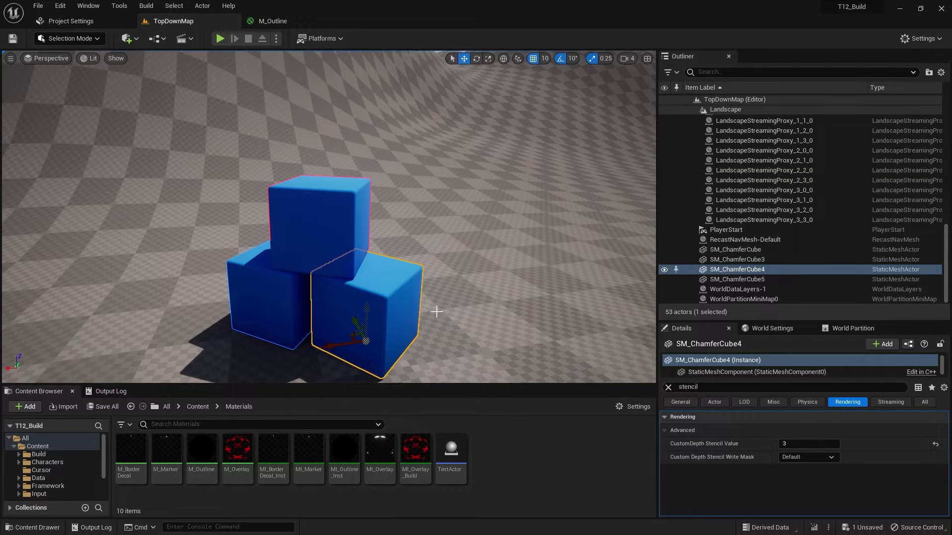
click(320, 215)
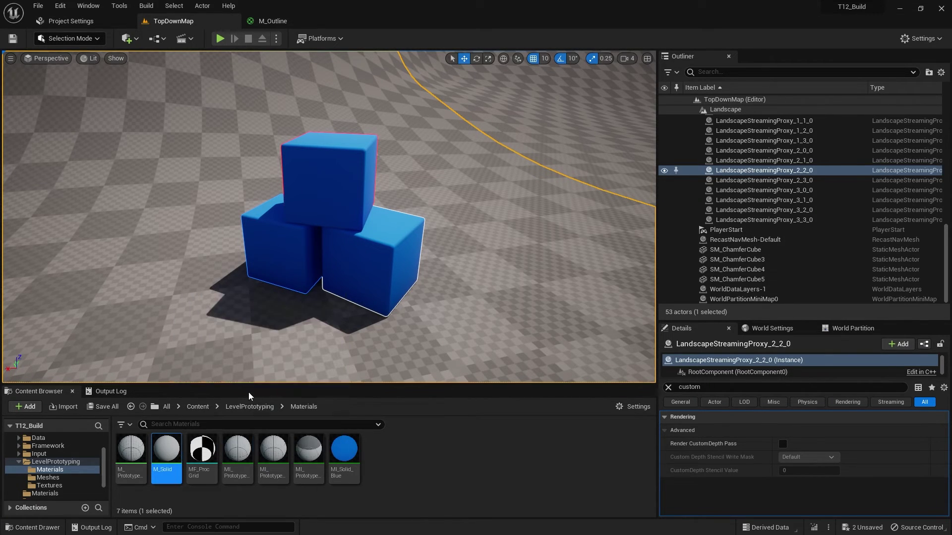
Make the M_Solid material Translucent, connect the Base Color parameter's alpha to Opacity, save it and check the cubes in the level.
double_click(167, 453)
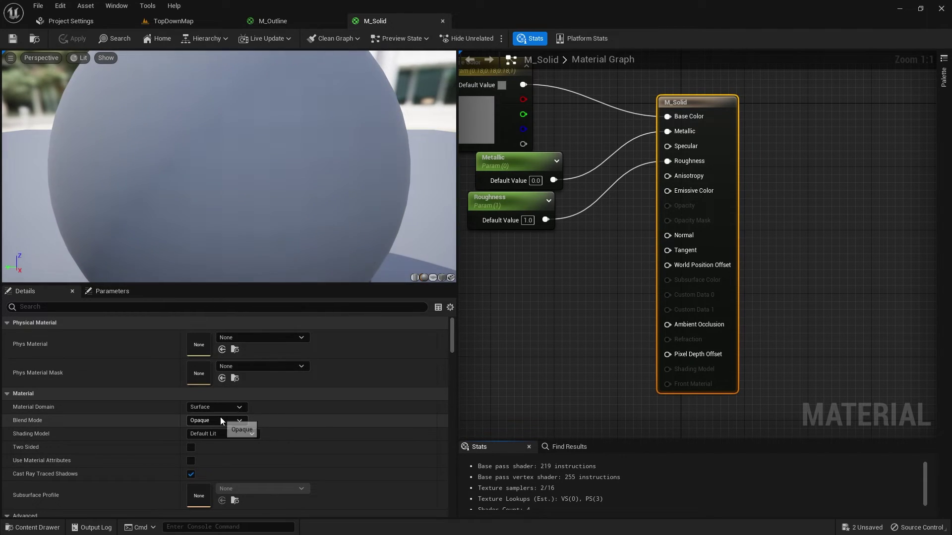
click(216, 420)
click(218, 448)
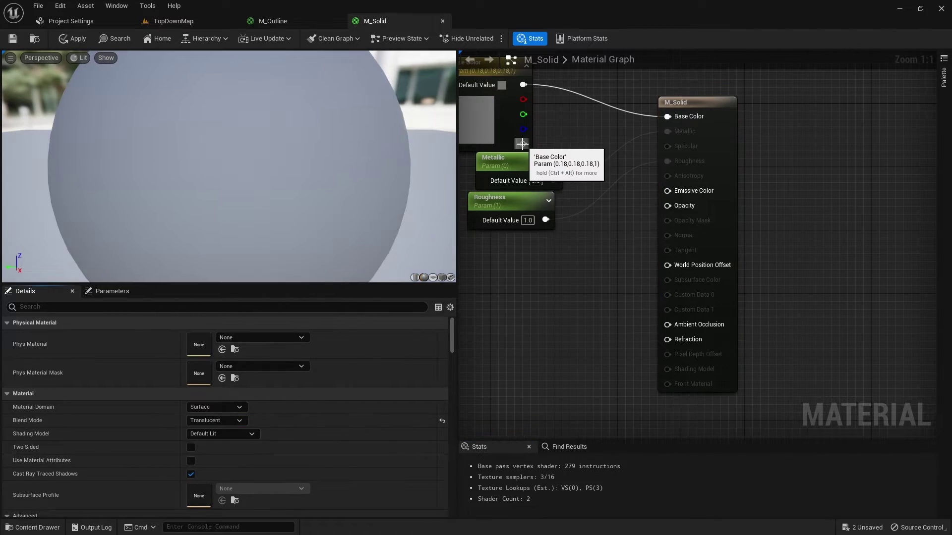
drag(522, 144, 667, 205)
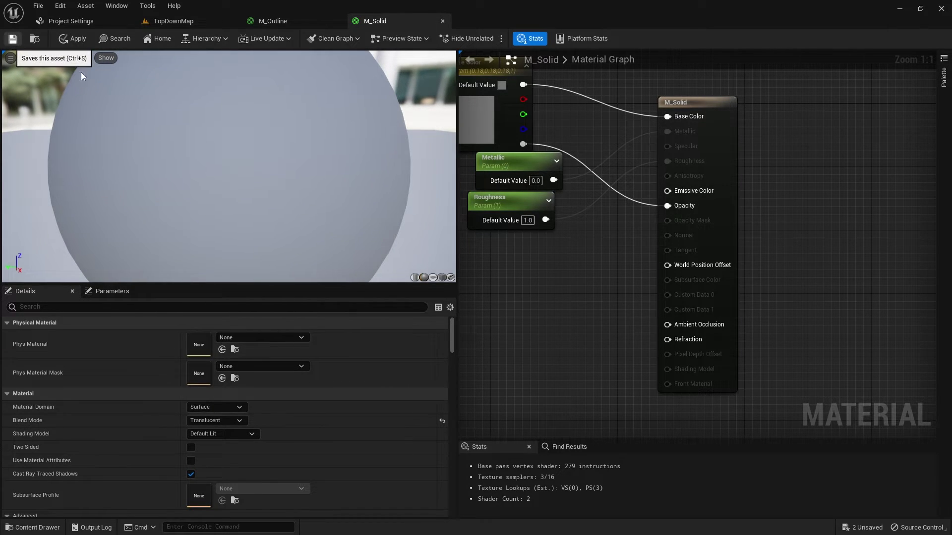
click(13, 39)
click(189, 22)
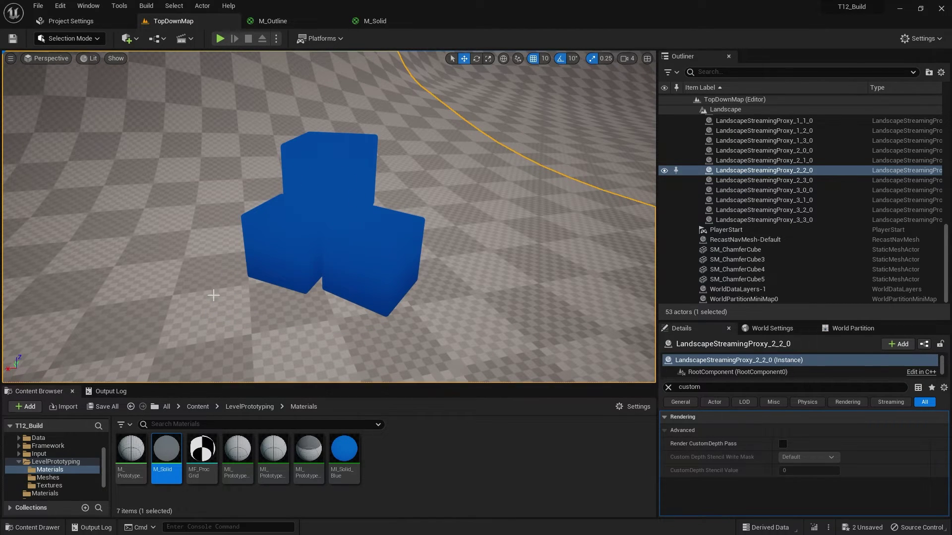
In M_Solid, filter the material details for "writ", enable Allow Custom Depth Writes and clear the filter.
click(376, 22)
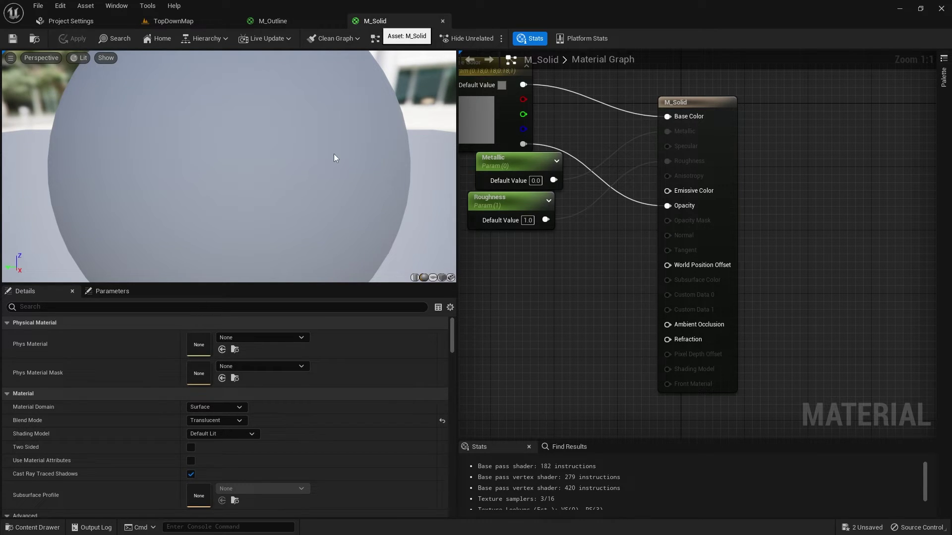
scroll(317, 430, down, 4)
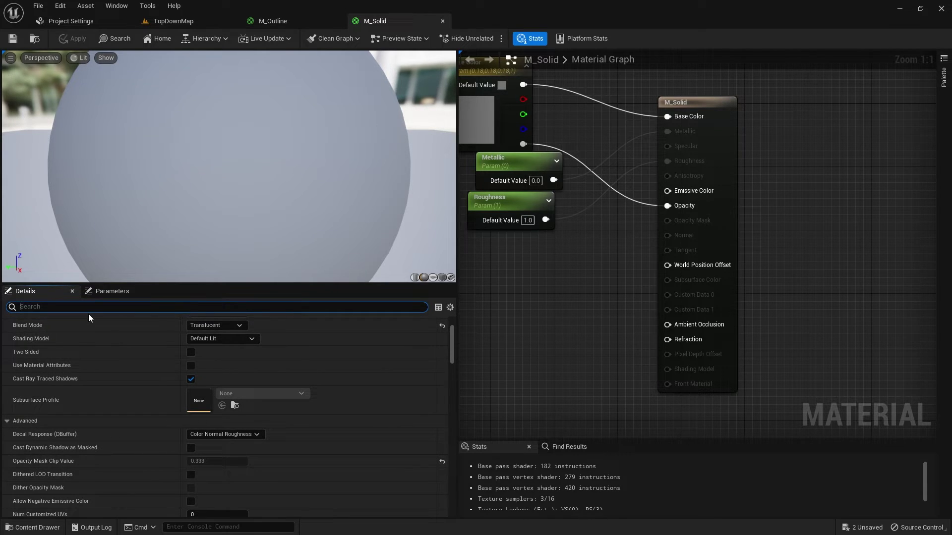
text(writ)
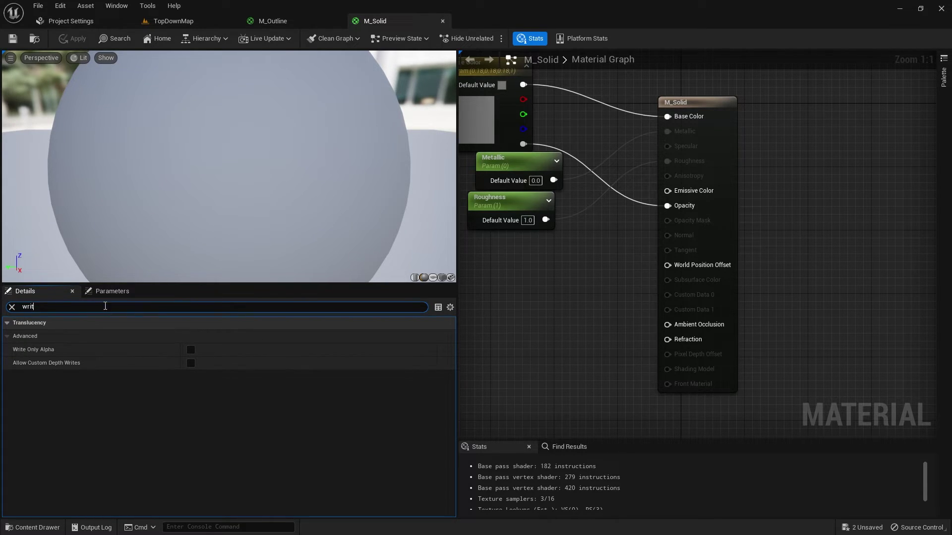
click(191, 364)
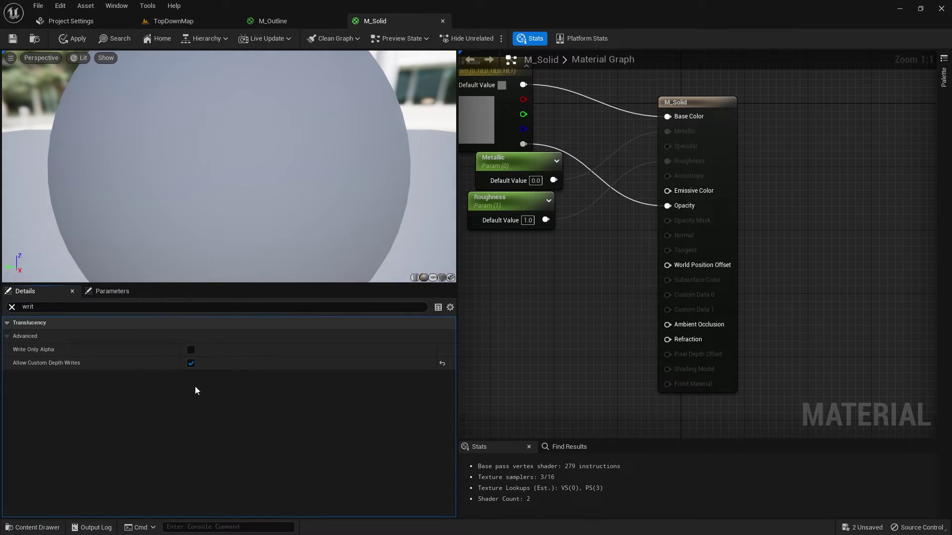
click(12, 306)
Set M_Solid's Opacity Mask Clip Value to 0 and apply the material changes.
scroll(242, 435, down, 3)
mouse_move(201, 461)
mouse_down()
mouse_move(218, 462)
mouse_move(206, 461)
mouse_up()
click(242, 461)
text(0)
key(Return)
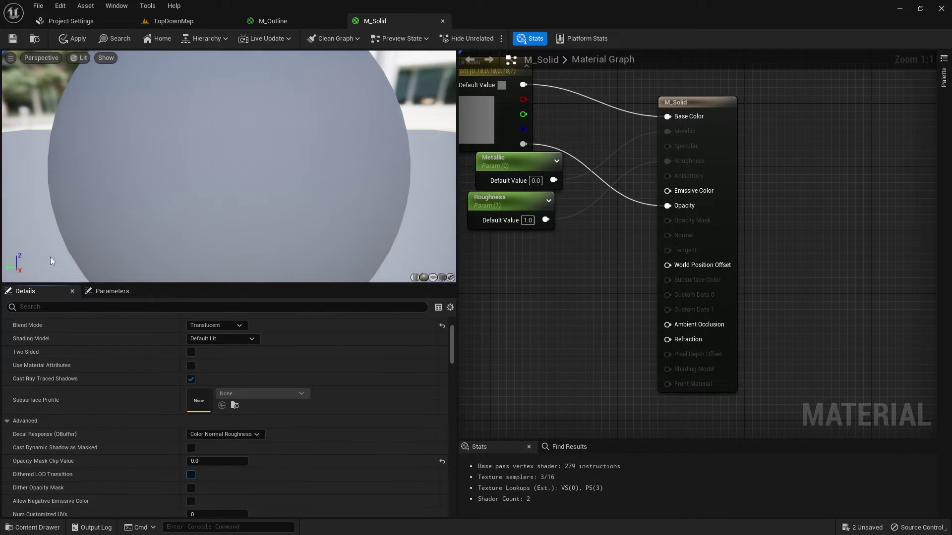
click(63, 37)
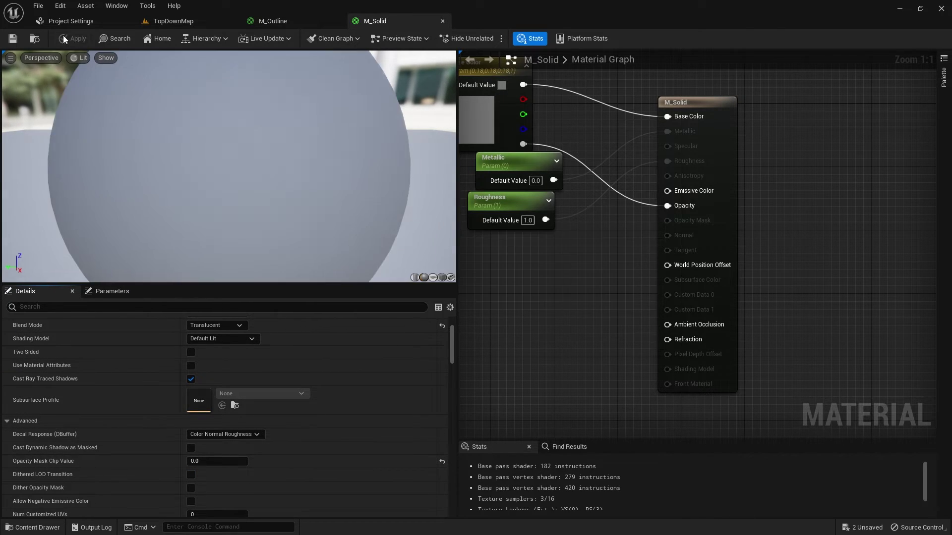
Open the MI_Solid_Blue material instance, set its Base Color alpha to 0.5, save it and check the cubes in TopDownMap.
click(174, 21)
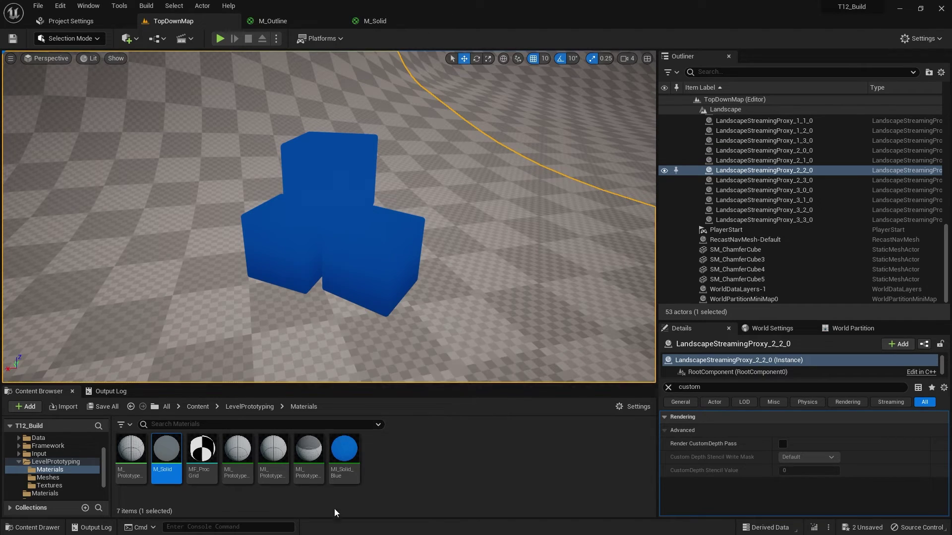
click(344, 452)
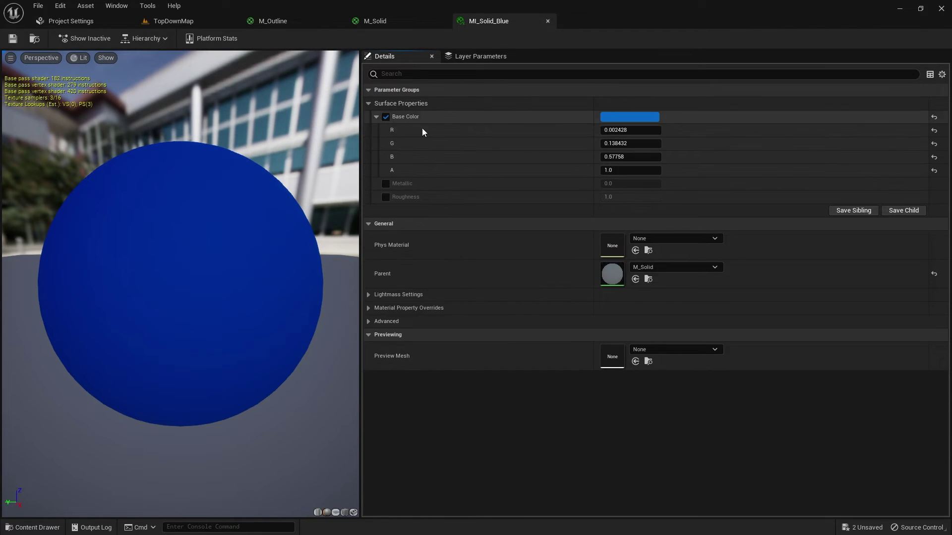
drag(636, 170, 668, 194)
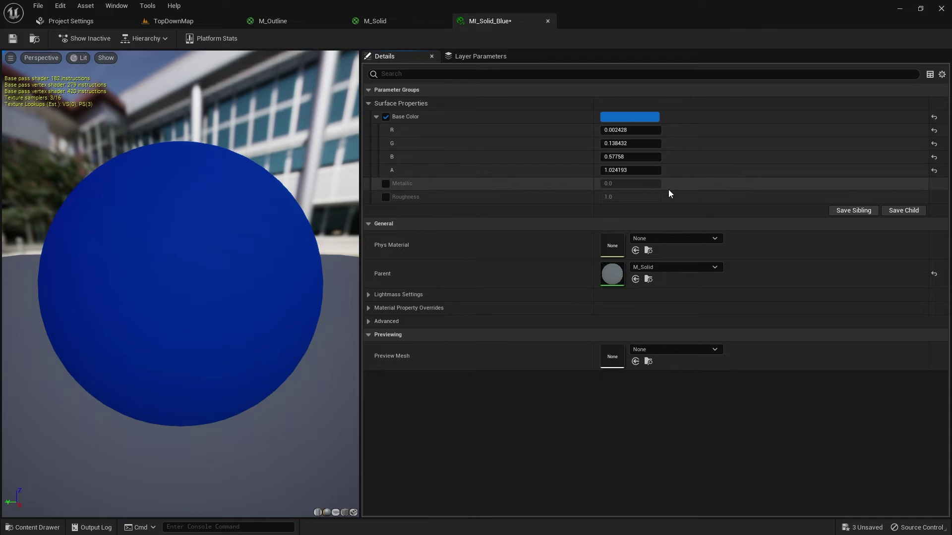
click(619, 172)
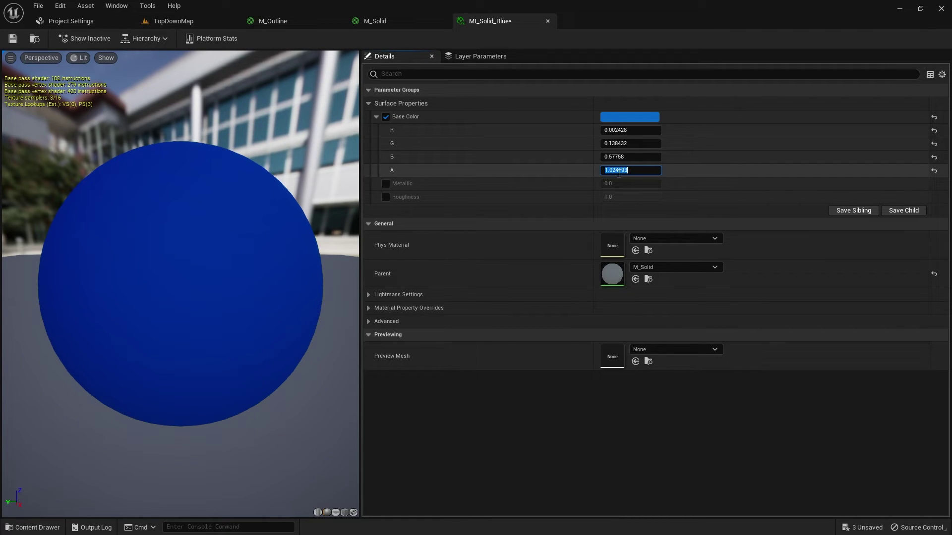
text(0.5)
key(Return)
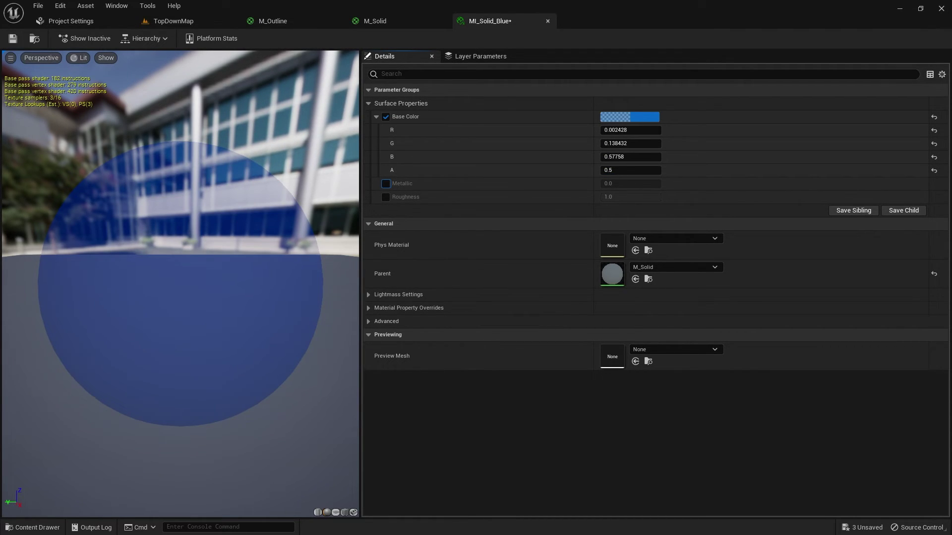
click(13, 38)
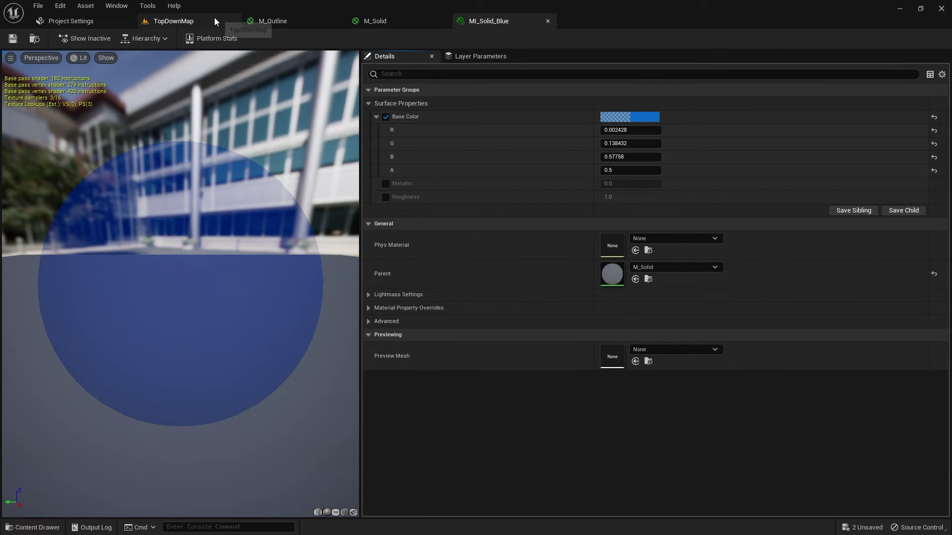
click(180, 24)
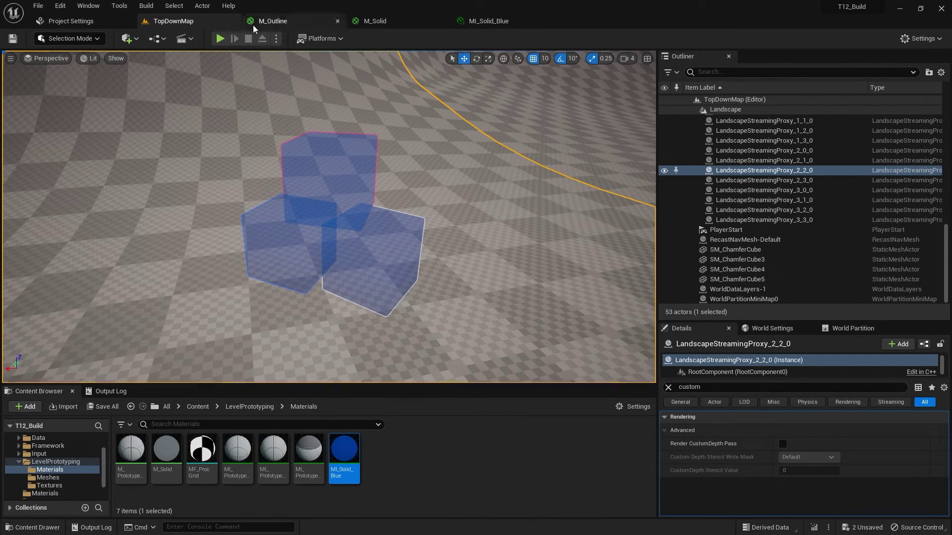
Set MI_Solid_Blue's Base Color alpha to 0, save the instance and return to the TopDownMap level.
click(484, 22)
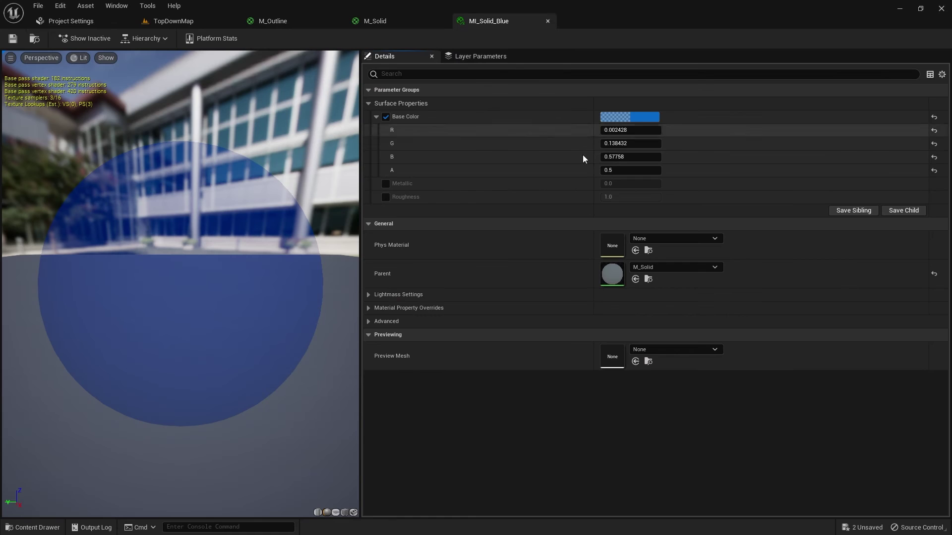
click(615, 173)
text(0)
key(Tab)
click(12, 38)
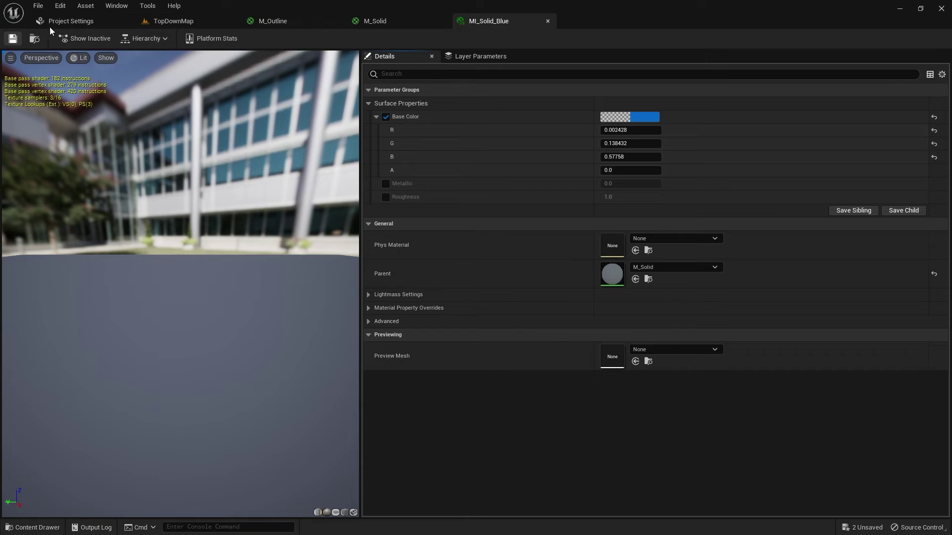
click(193, 21)
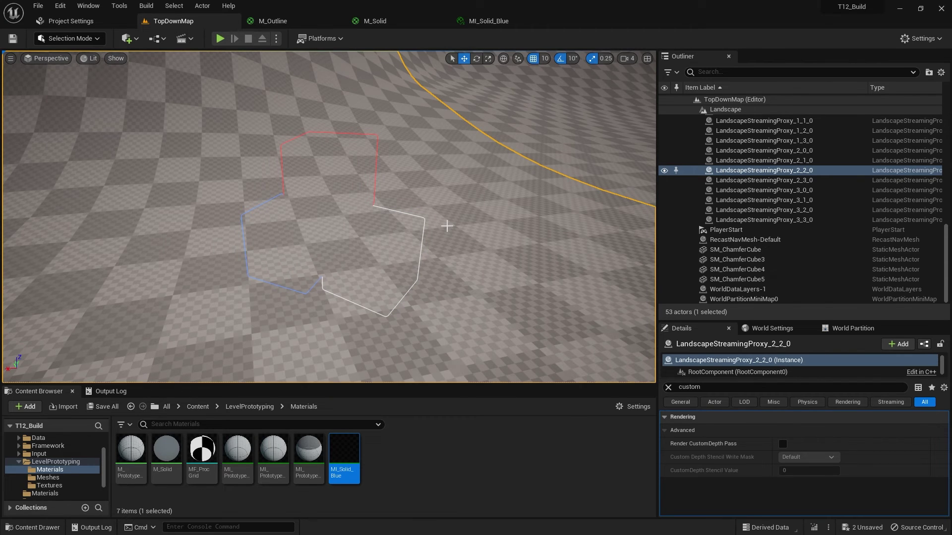
Move the upper cube SM_ChamferCube3 off the stack along its X axis and shift SM_ChamferCube4 slightly away from the remaining cube.
click(337, 162)
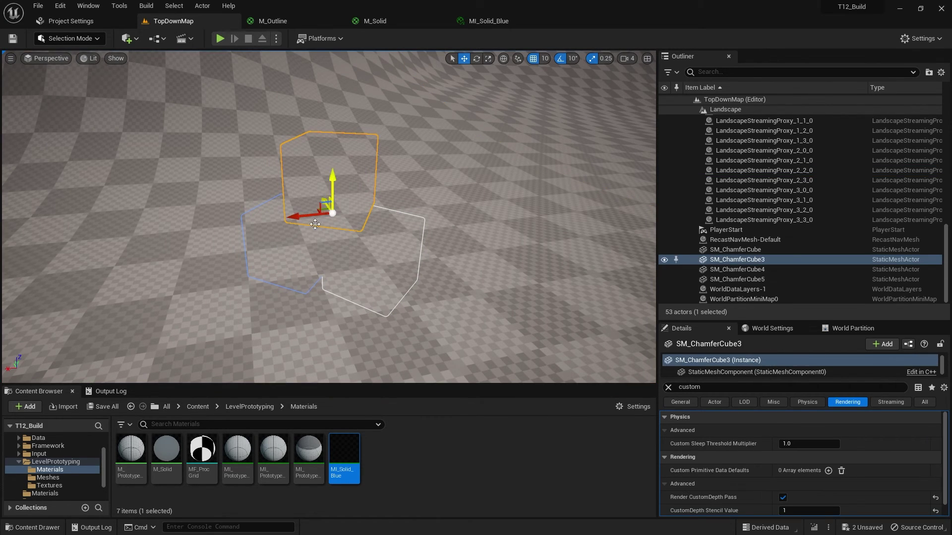
drag(293, 217, 414, 205)
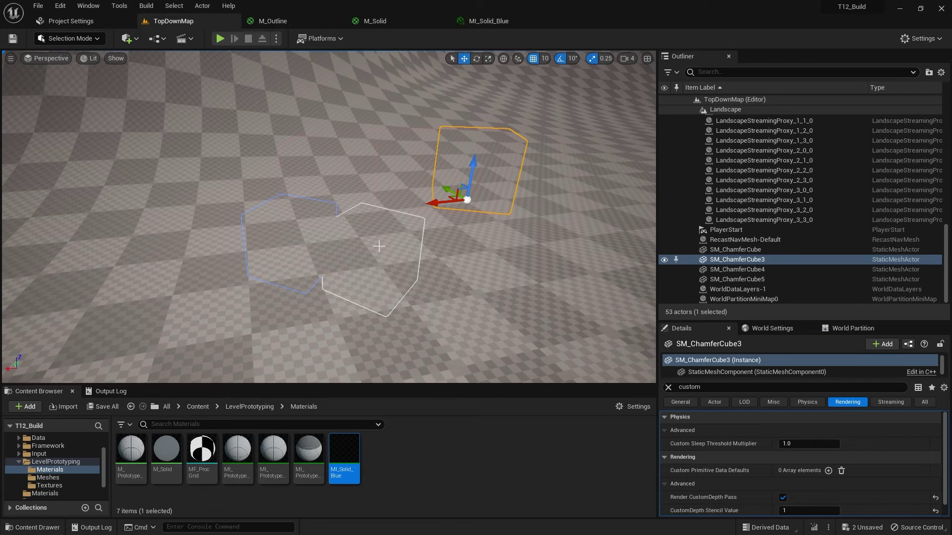
click(352, 281)
drag(351, 282, 372, 279)
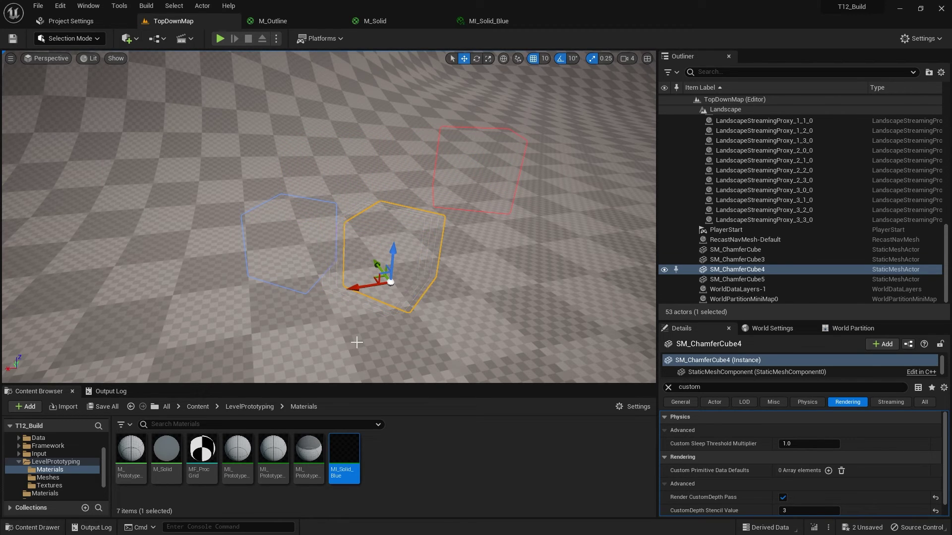
click(315, 353)
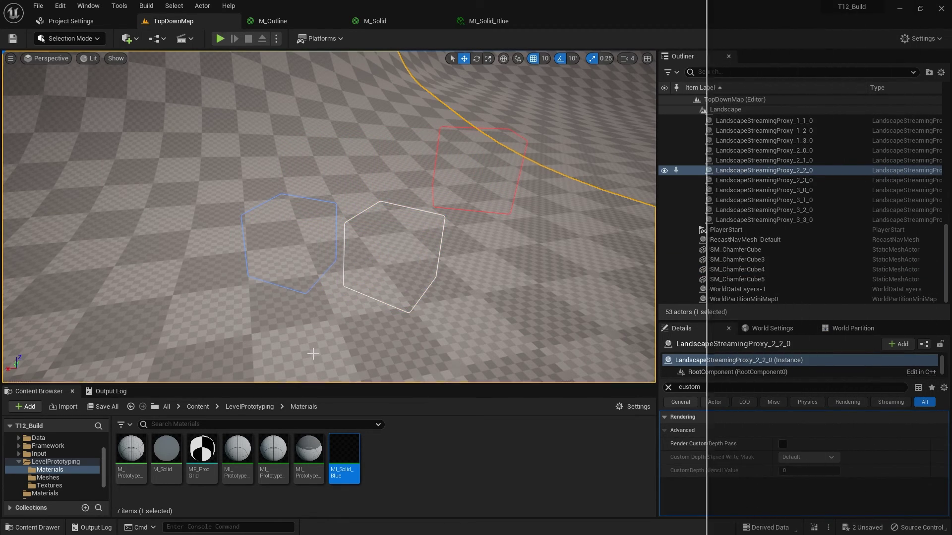